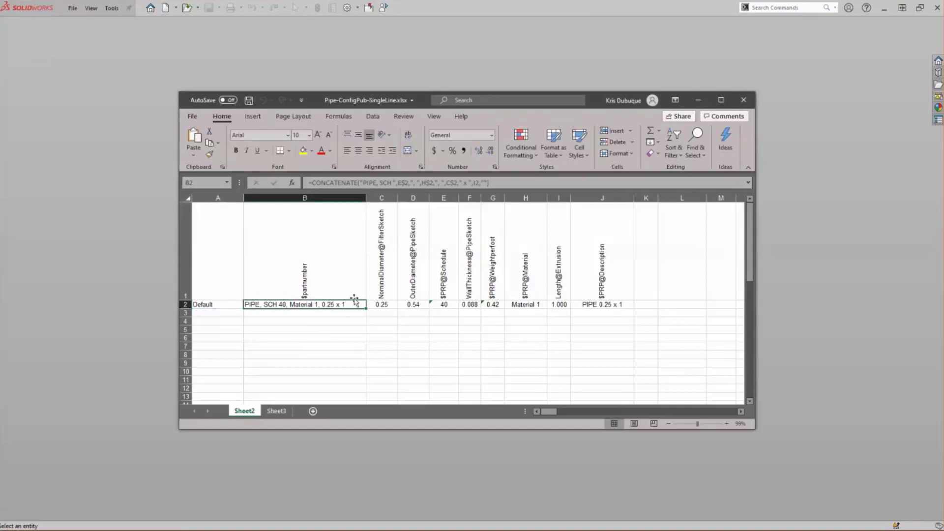
Examine the CONCATENATE formula behind the $partnumber value in cell B2 of the pipe spreadsheet
left_click(515, 183)
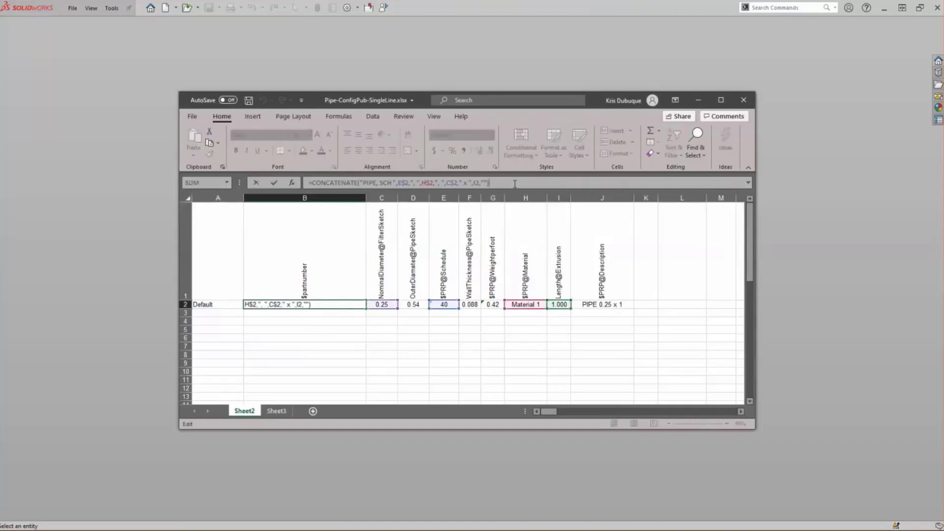
left_click(639, 344)
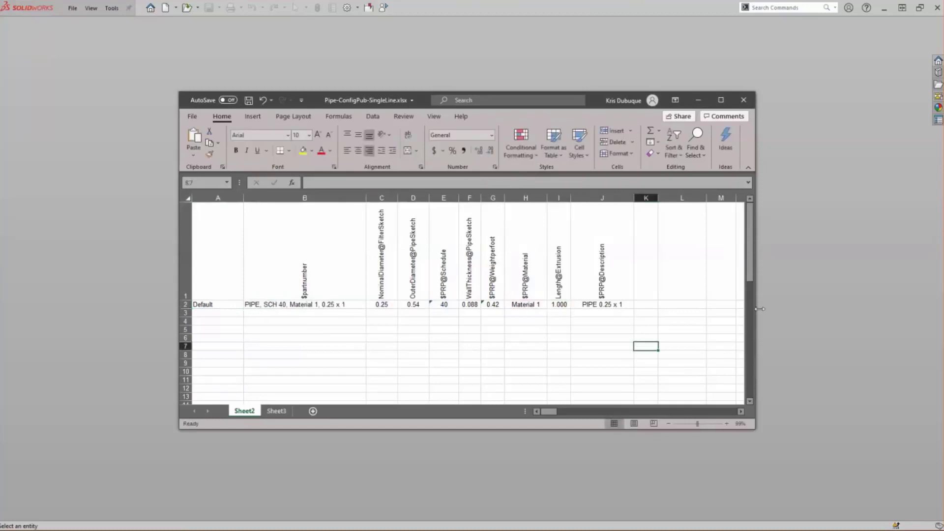
Switch to SOLIDWORKS, open the recent part Pipe-Config Pub-DesignTable, and show its Default configuration
left_click(797, 302)
key("r")
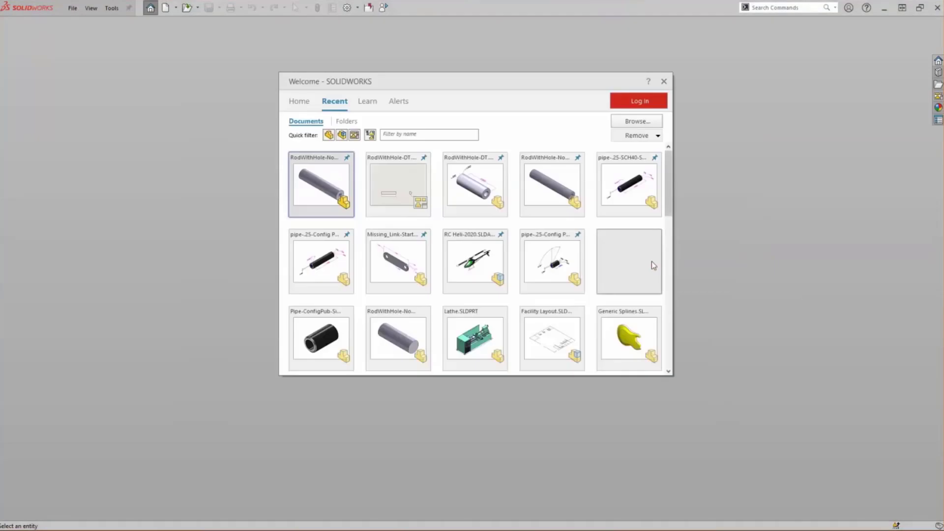
left_click(636, 260)
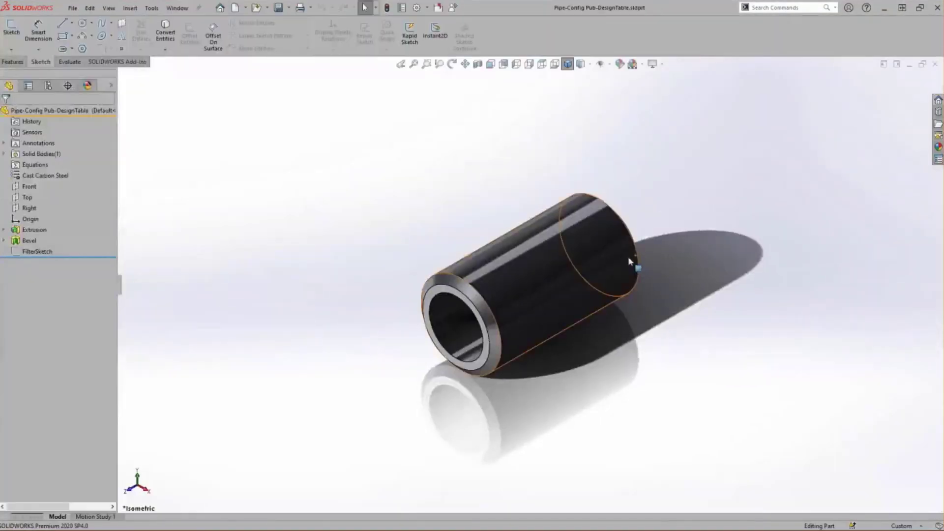
left_click(47, 86)
left_click(42, 132)
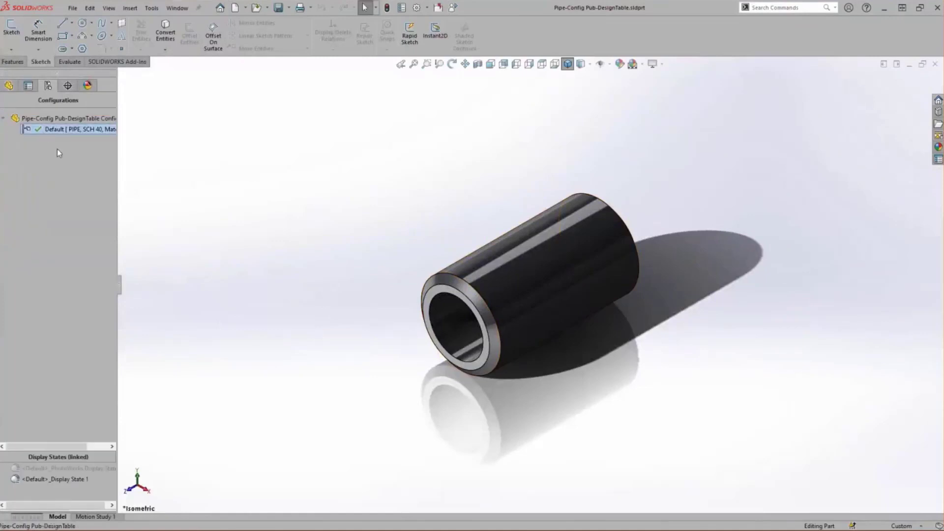
Insert a design table from the file Pipe-ConfigPub-SingleLine.xlsx, linked to that file, and finish editing the table
left_click(130, 7)
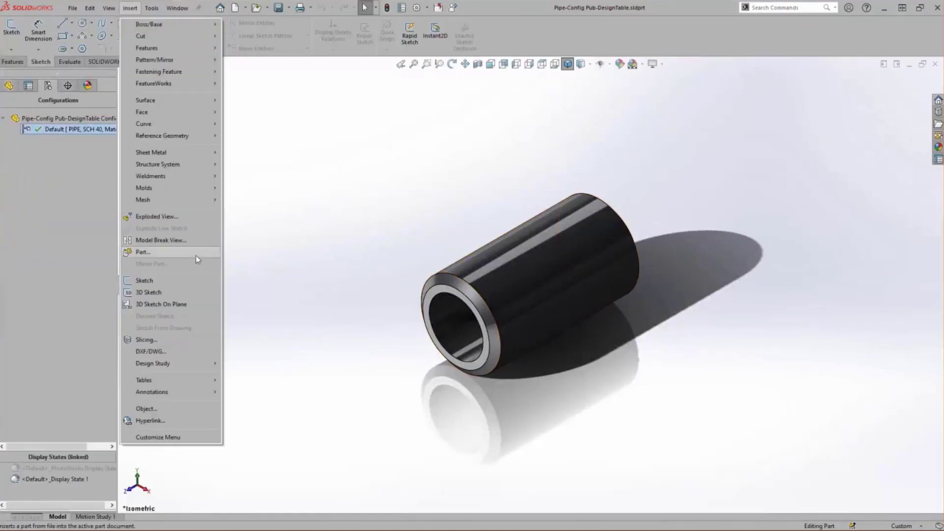
mouse_move(198, 378)
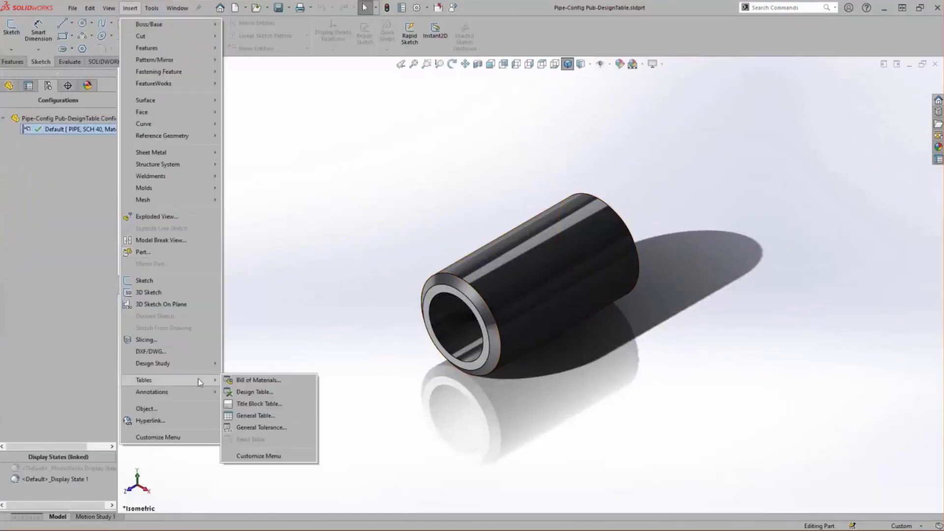
left_click(300, 391)
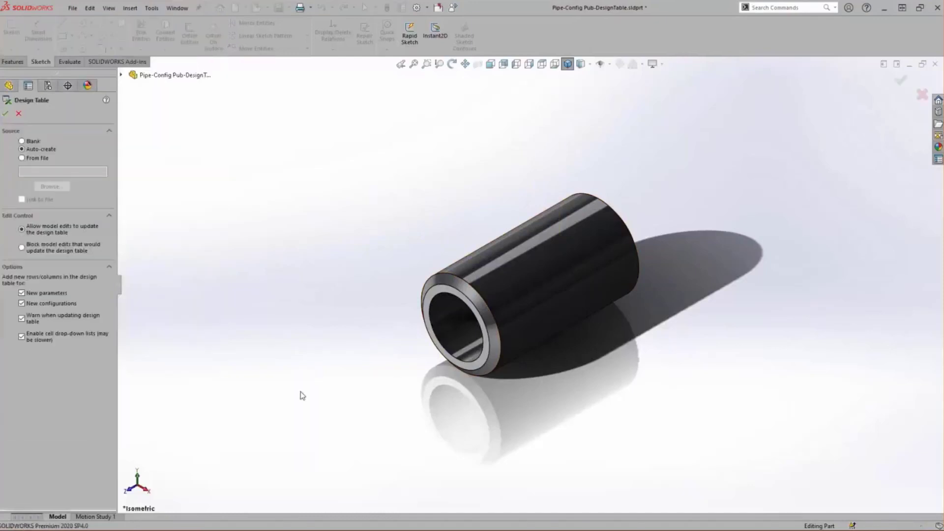
left_click(48, 160)
left_click(53, 189)
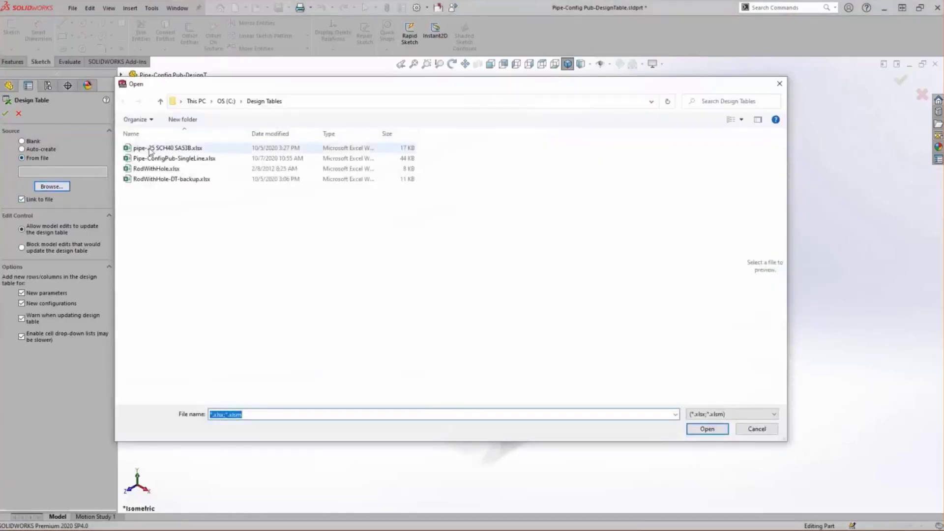
left_click(167, 158)
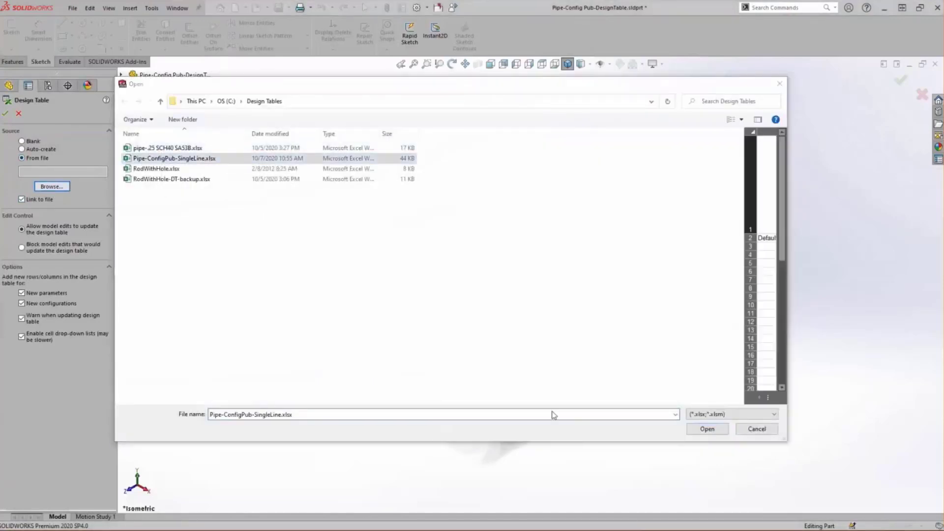
left_click(705, 429)
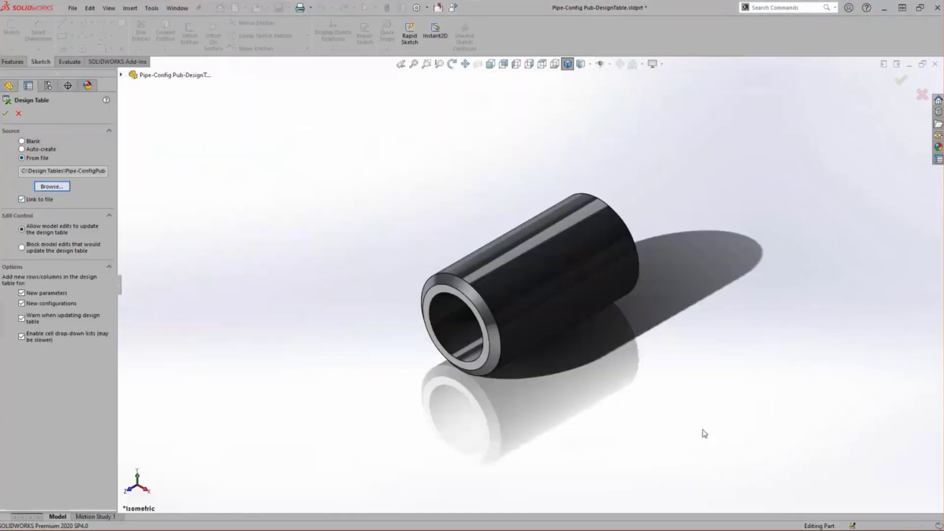
left_click(6, 115)
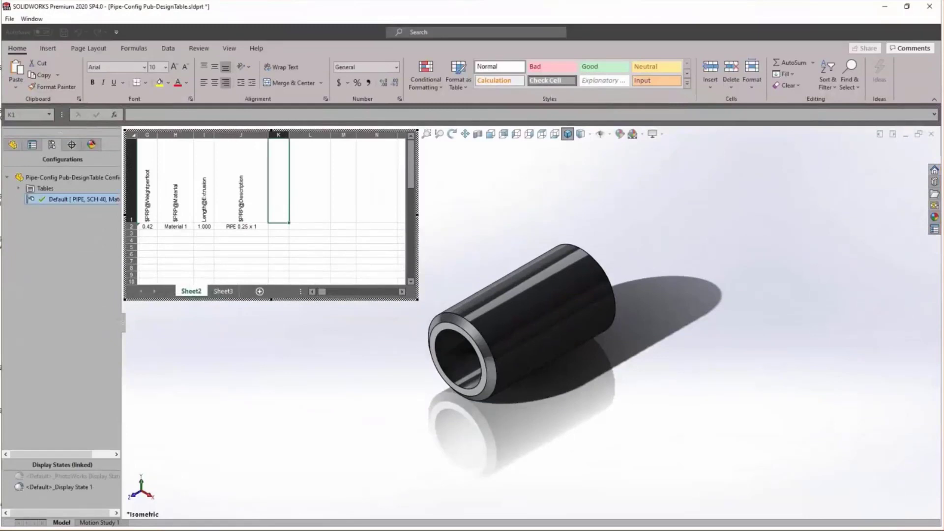
left_click(481, 246)
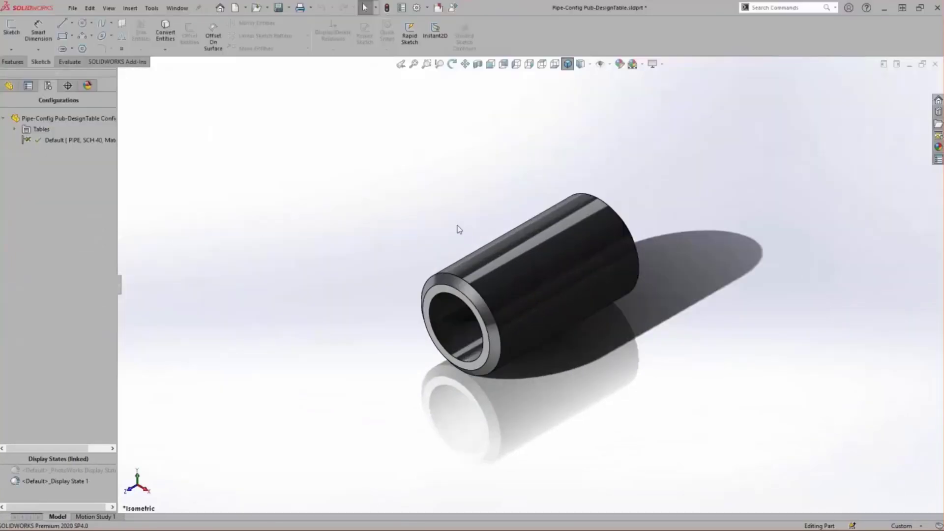
Expand the part's tables to view the design table, and open the Configuration Publisher for the part
left_click(15, 129)
left_click(74, 141)
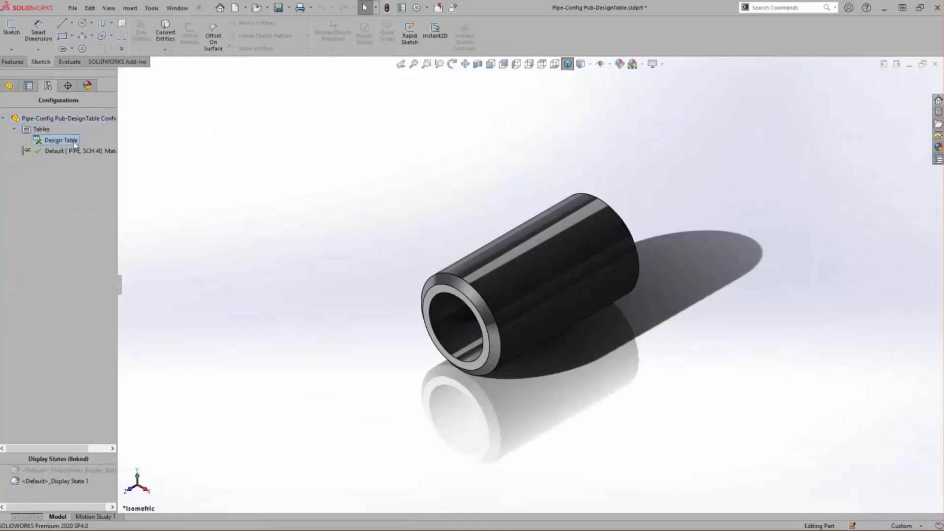
right_click(72, 119)
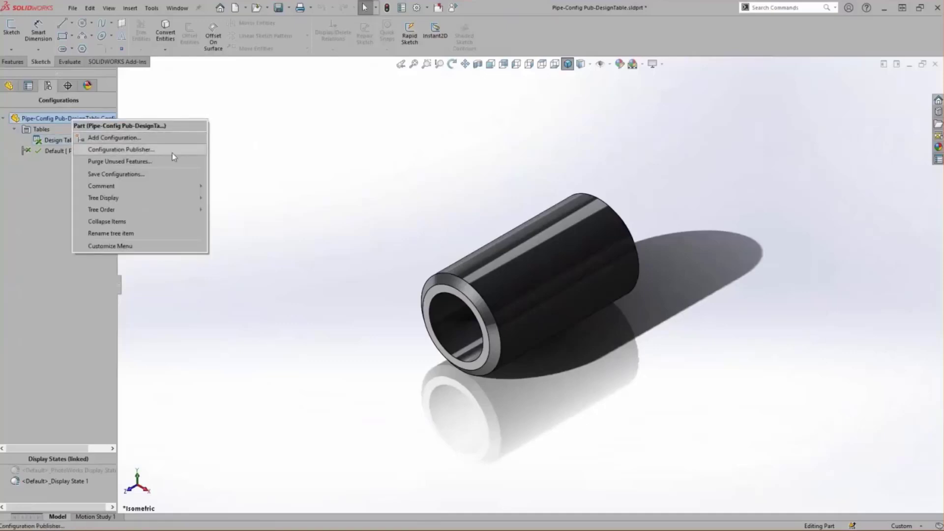
left_click(172, 152)
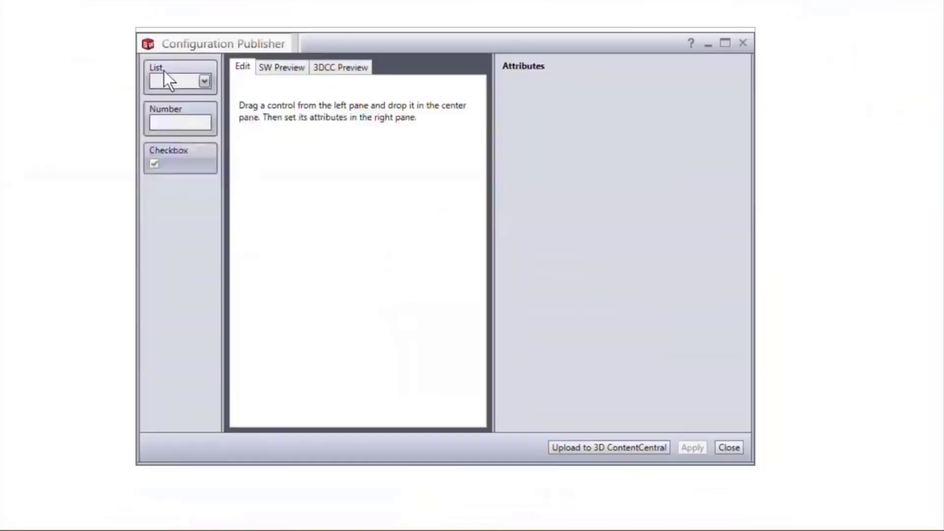
Add a list control named Nominal Diameter and assign it the design table variable NominalDiameter@FilterSketch
left_click_drag(158, 66, 325, 121)
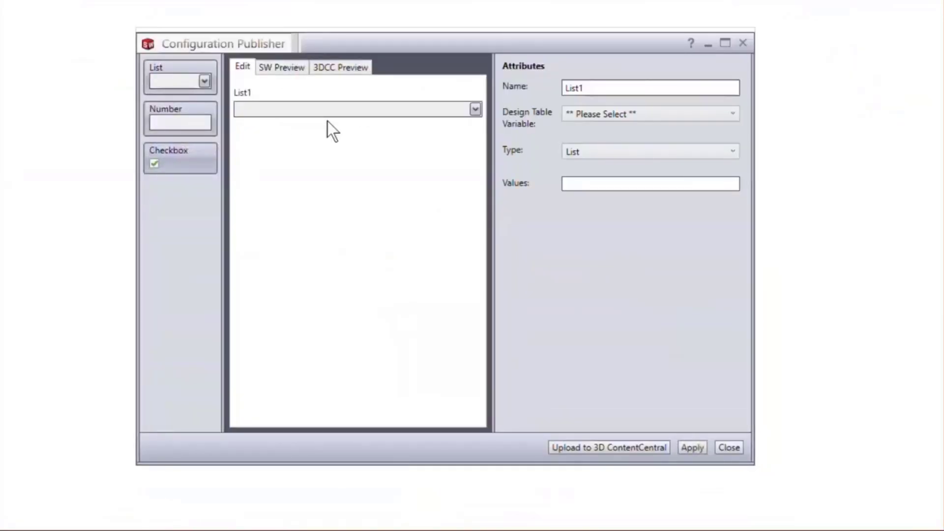
double_click(592, 89)
key("BackSpace")
type("Nominal Diameter")
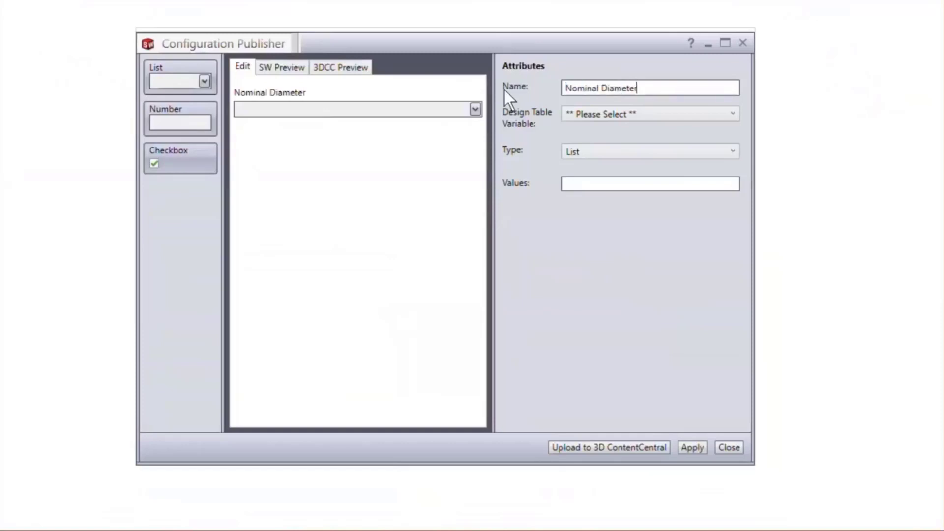
left_click(608, 117)
left_click(619, 146)
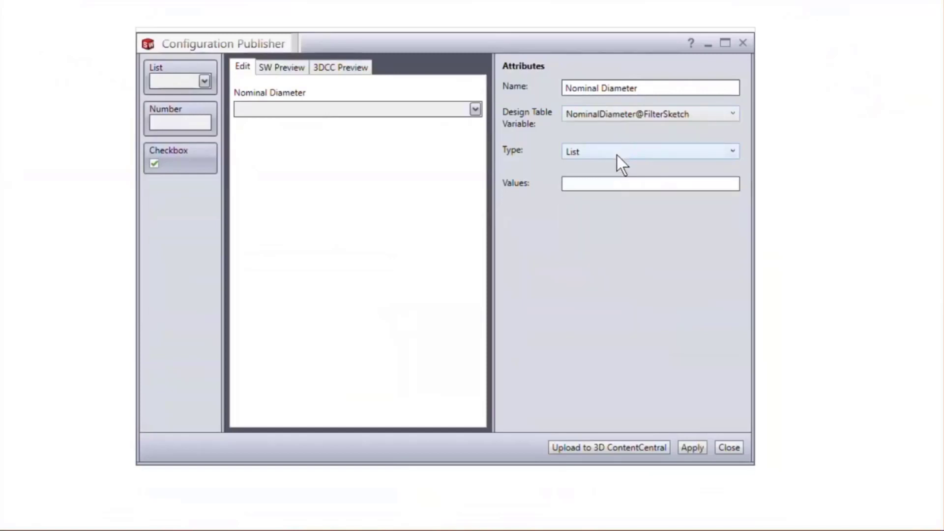
Enter the values 1/4, 3/8, 1/2, 3/4 and 1 for the Nominal Diameter list
left_click(620, 183)
type("1/4")
key("Return")
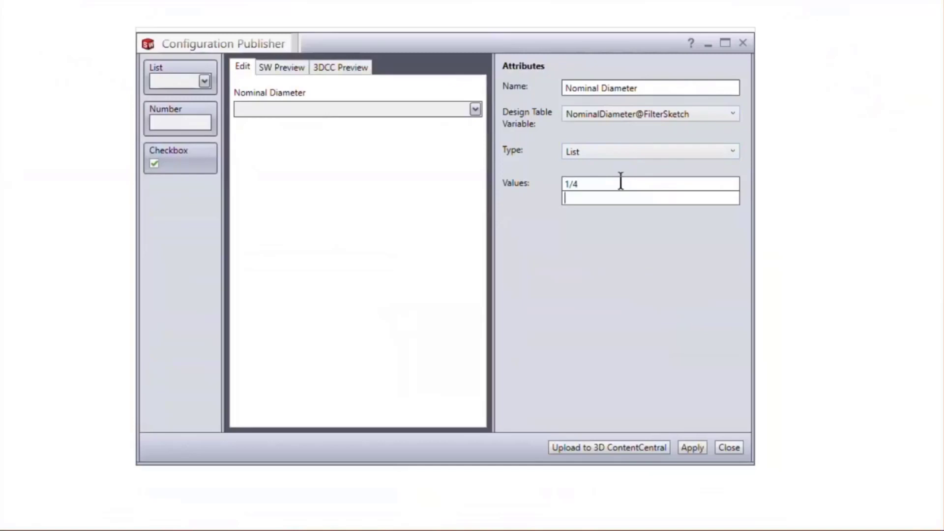
type("3/8")
key("Return")
type("1/2")
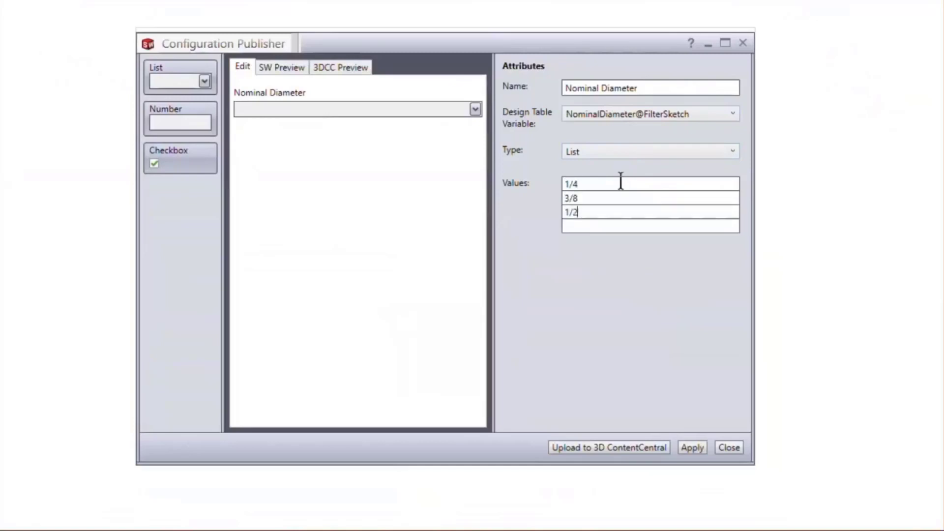
key("Return")
type("3/4")
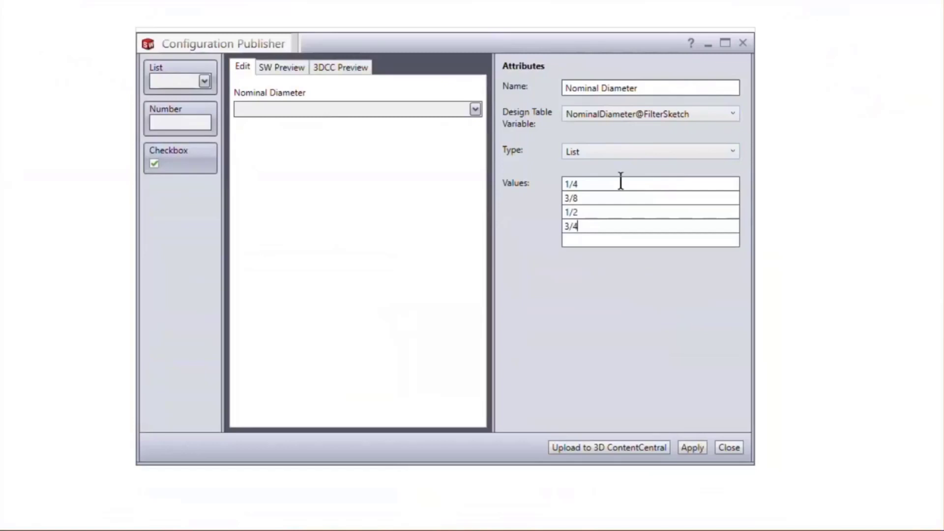
key("Return")
type("1")
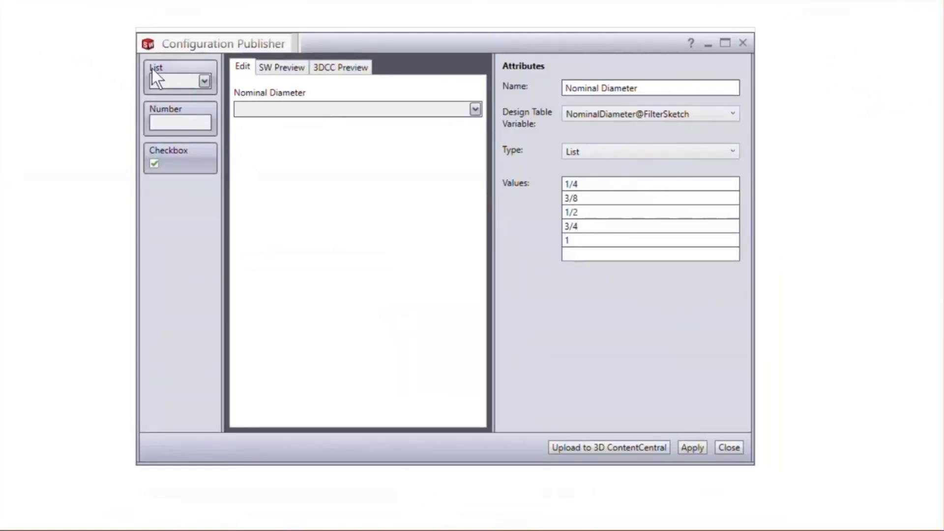
Add a second list control named Outer Diameter and assign it the design table variable OuterDiameter@PipeSketch
left_click_drag(175, 84, 349, 157)
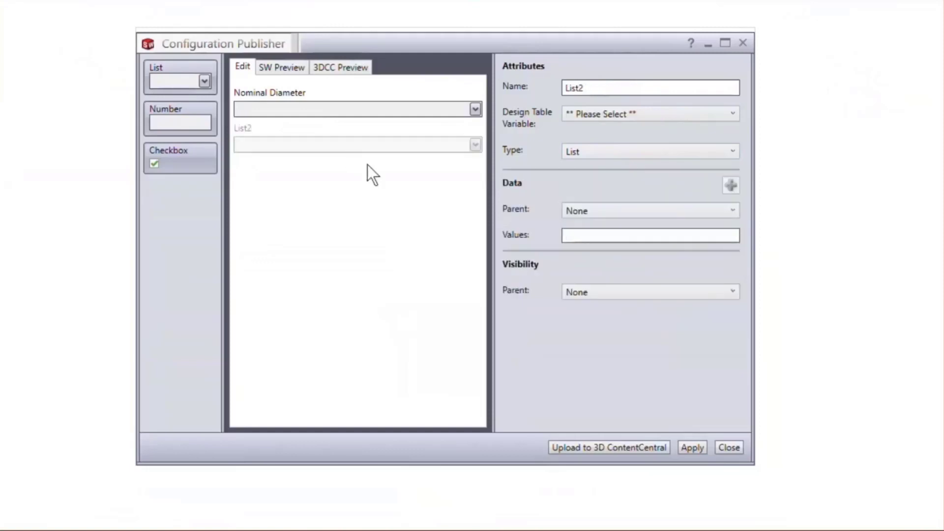
left_click_drag(611, 87, 546, 85)
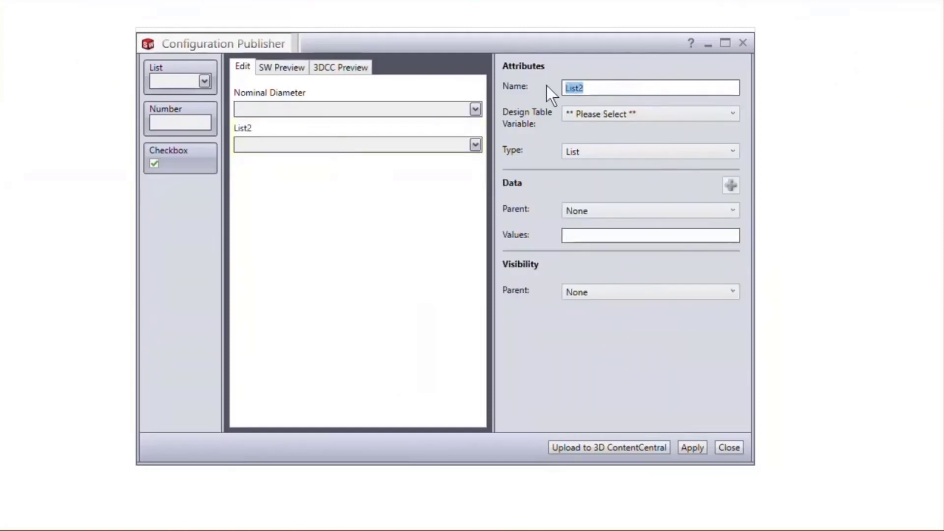
type("Outer D")
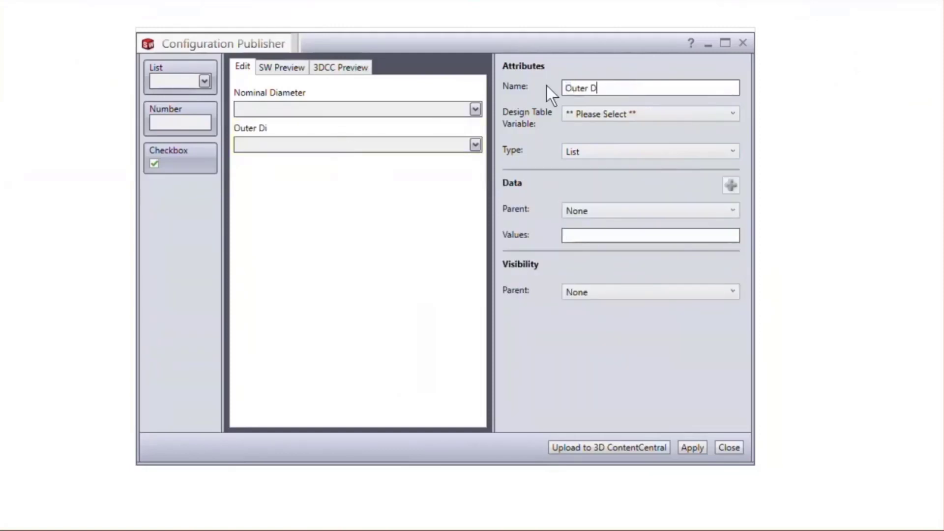
type("iameter")
left_click(596, 114)
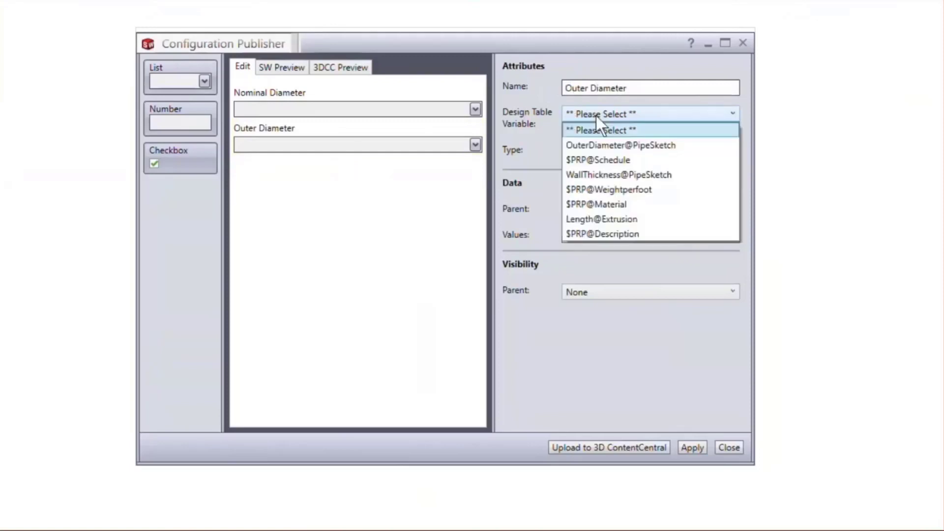
left_click(603, 144)
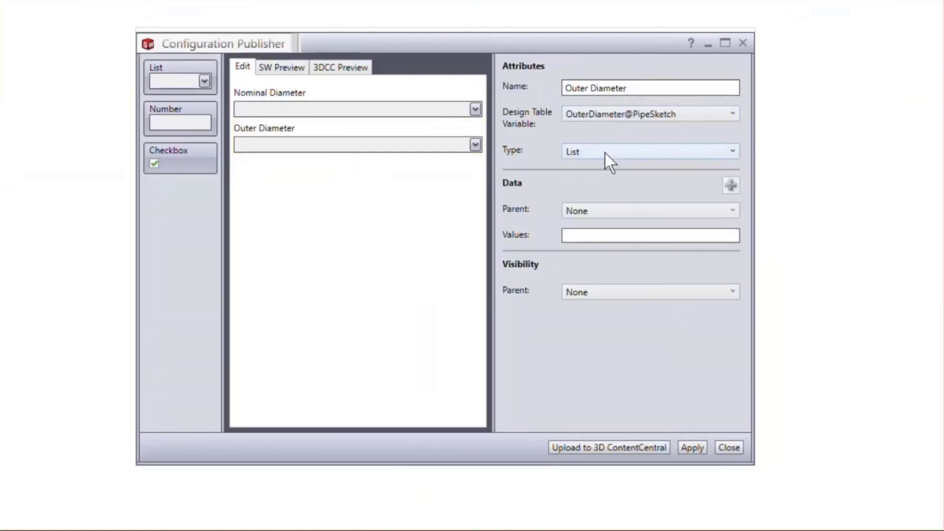
Make Nominal Diameter the parent of the Outer Diameter list and enter .540, .675, .840, 1.05 and 1.315 for sizes 1/4 to 1
left_click(609, 211)
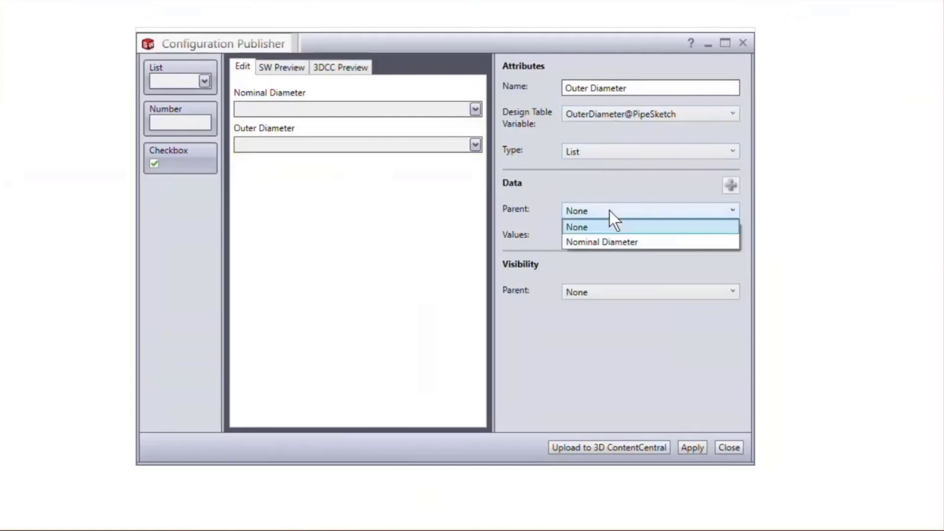
left_click(610, 240)
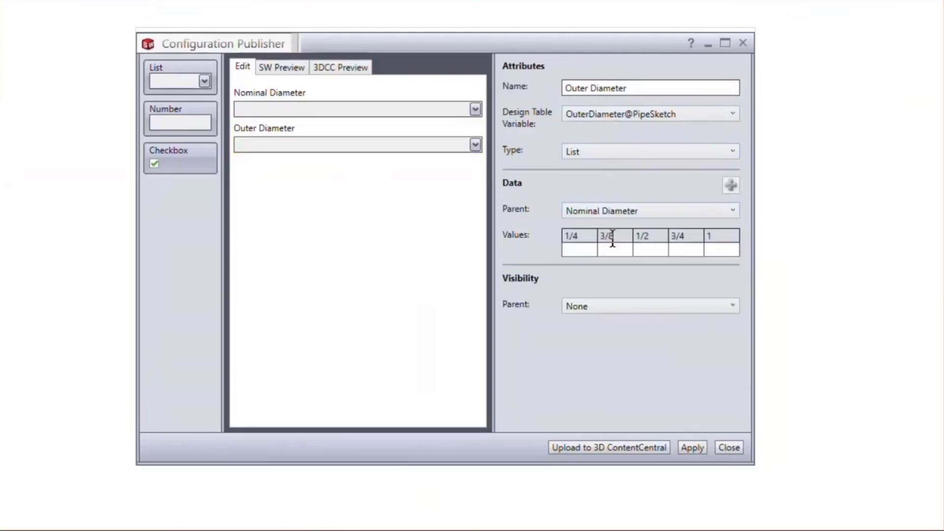
left_click(586, 250)
type(".540")
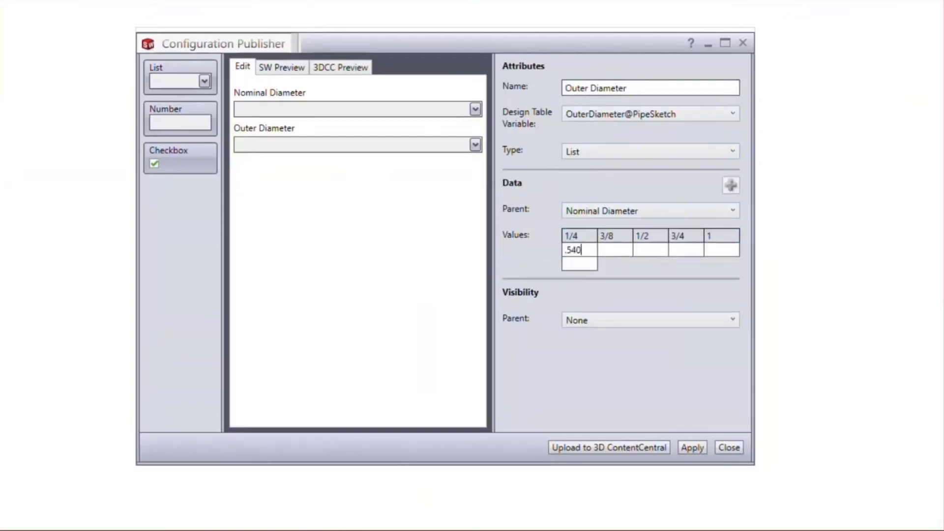
left_click(602, 246)
type(".675")
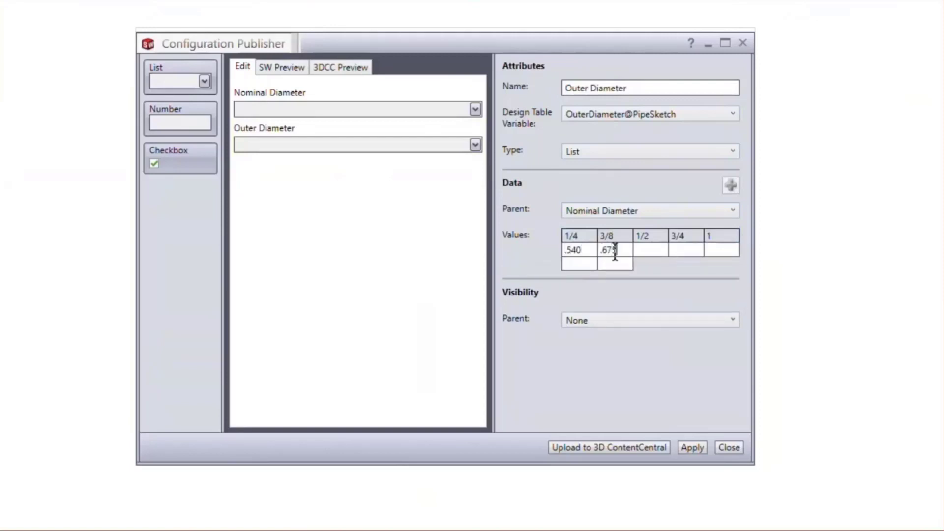
left_click(642, 251)
type(".840")
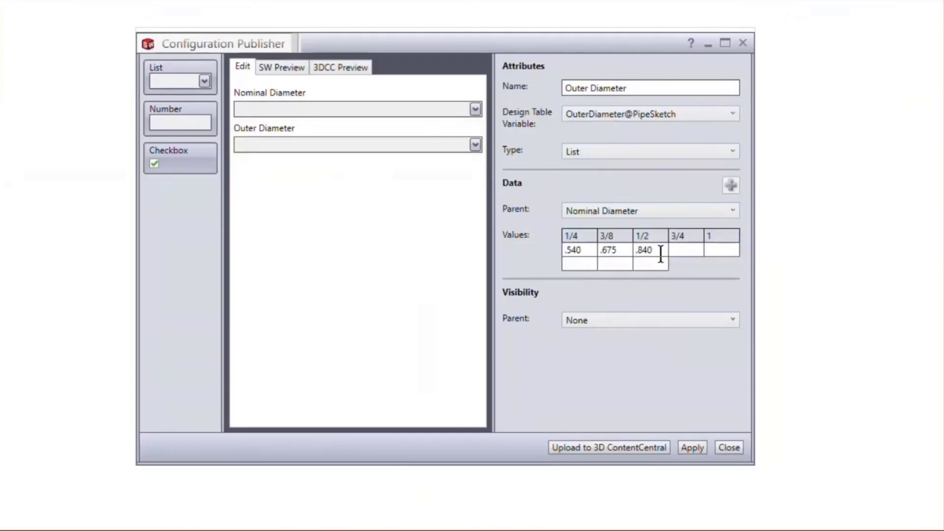
left_click(683, 250)
type("1.05")
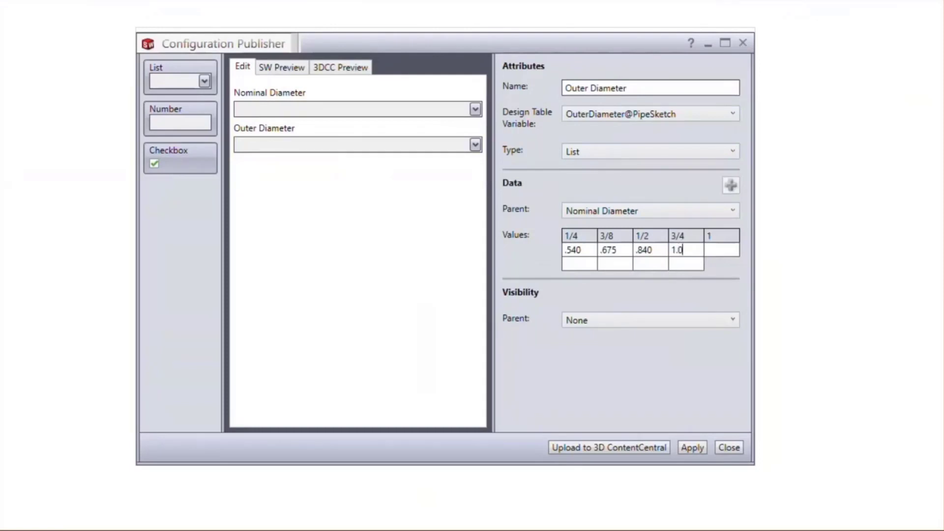
left_click(708, 250)
type("1")
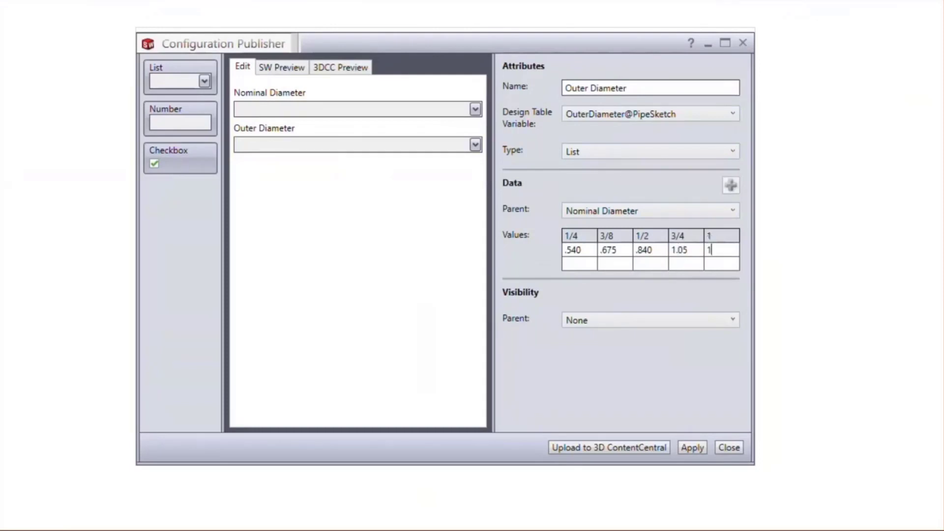
type(".315")
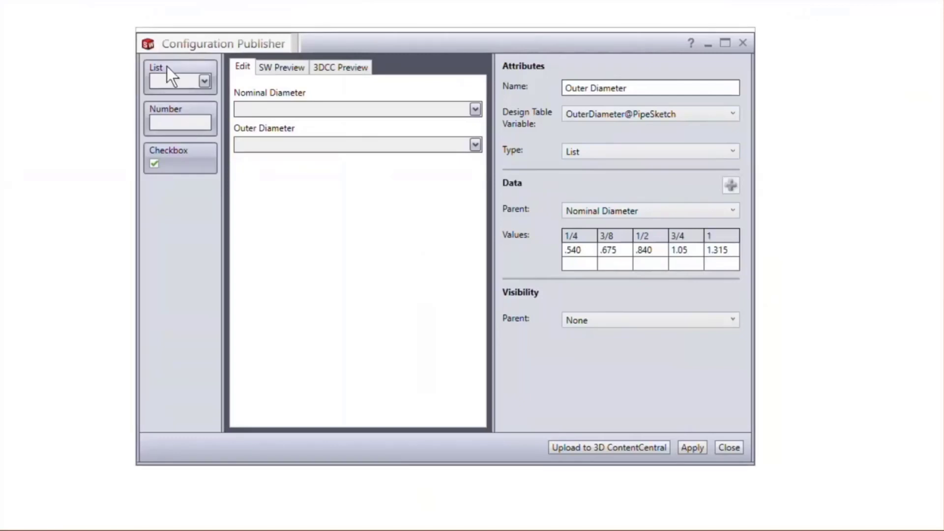
Add a third list control named Schedule and assign it the design table variable $PRP@Schedule
left_click_drag(178, 69, 328, 186)
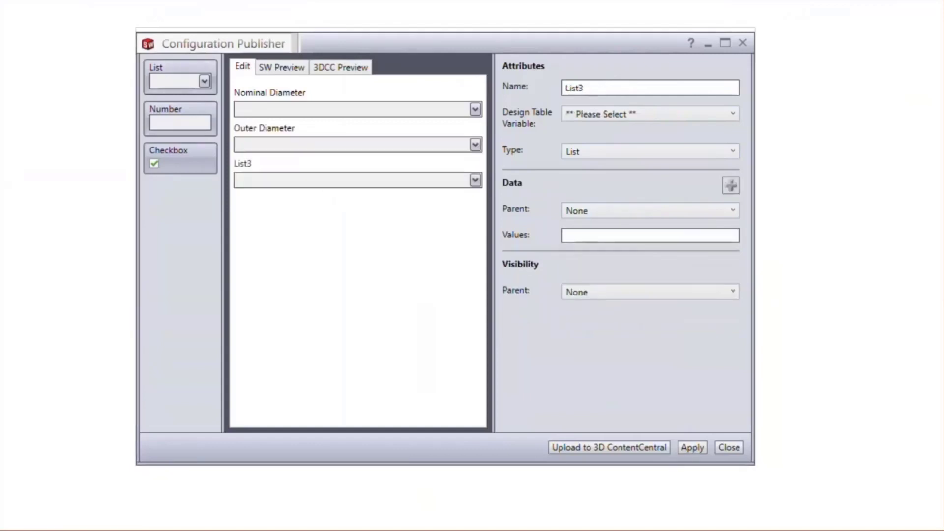
double_click(586, 90)
type("Schedule")
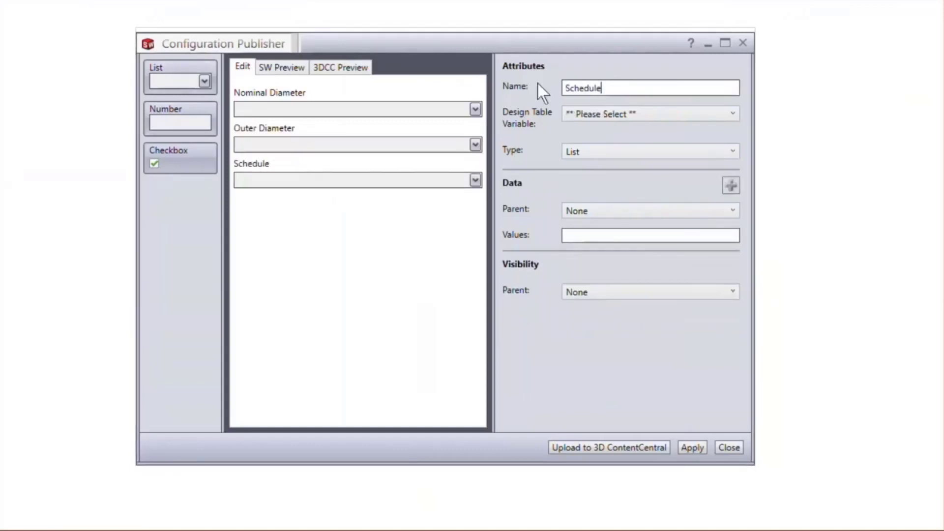
left_click(587, 110)
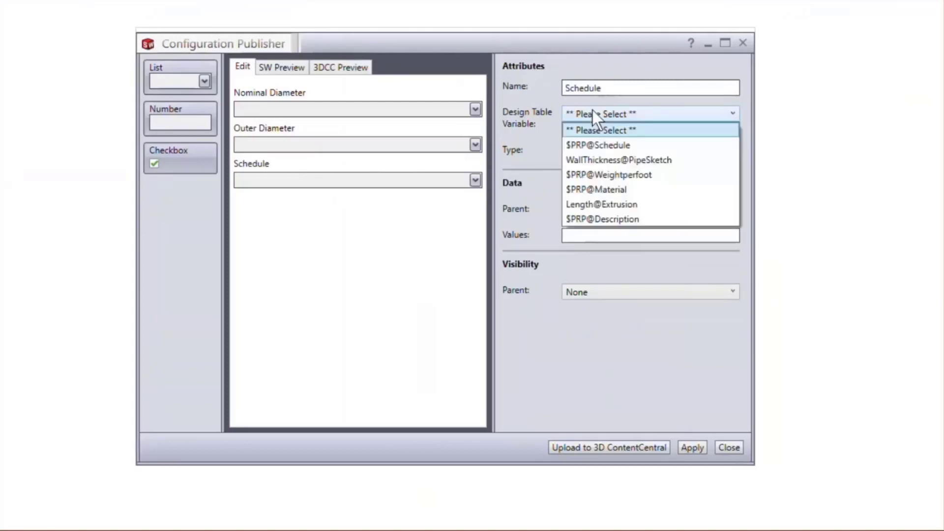
left_click(603, 146)
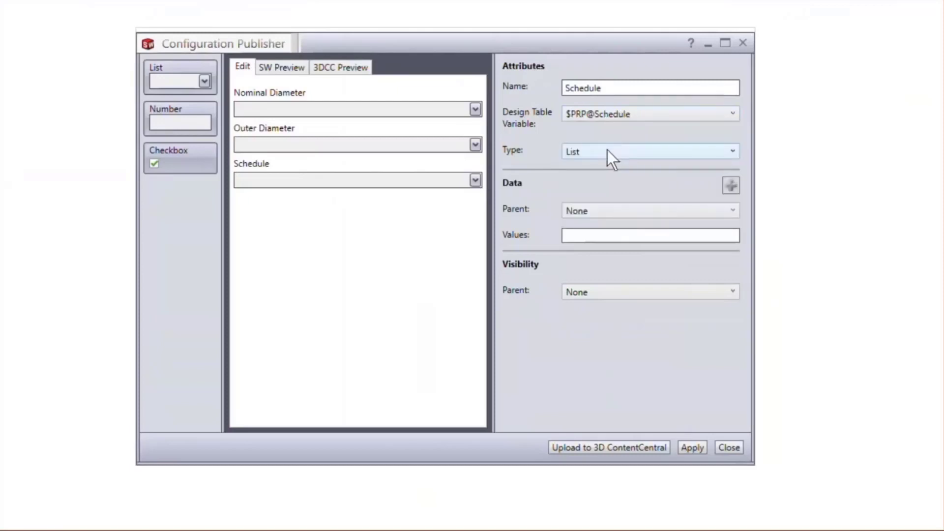
Make Nominal Diameter the parent of the Schedule list and enter 40 for sizes 1/4, 3/8, 1/2 and 3/4
left_click(614, 206)
left_click(615, 239)
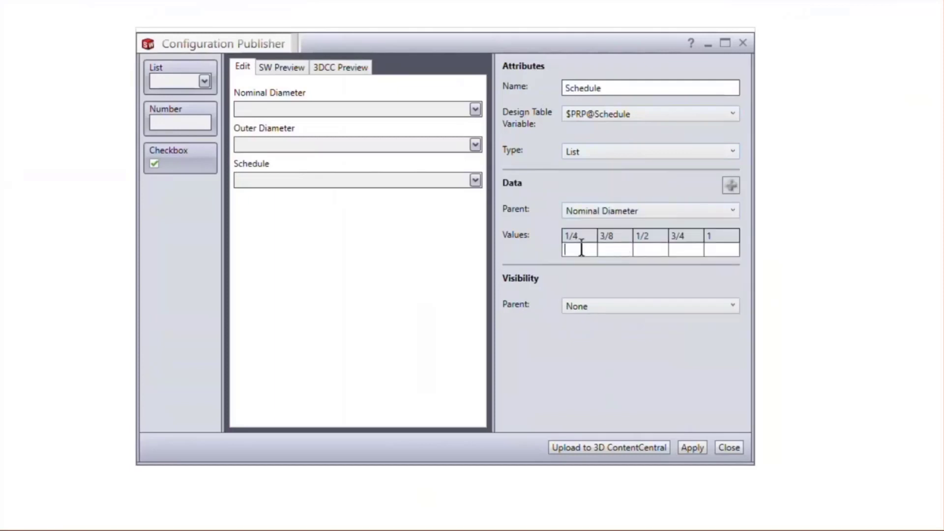
type("40")
left_click(613, 250)
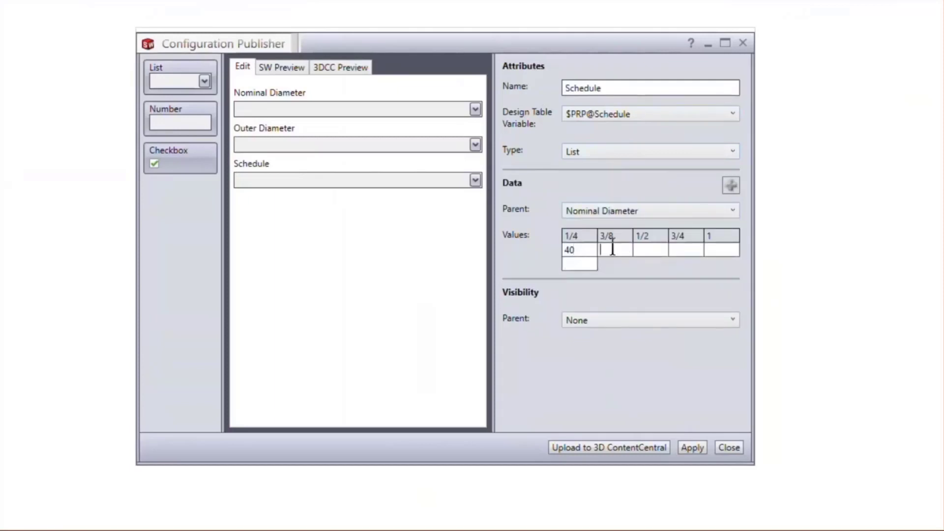
type("40")
left_click(634, 250)
type("40")
left_click(686, 249)
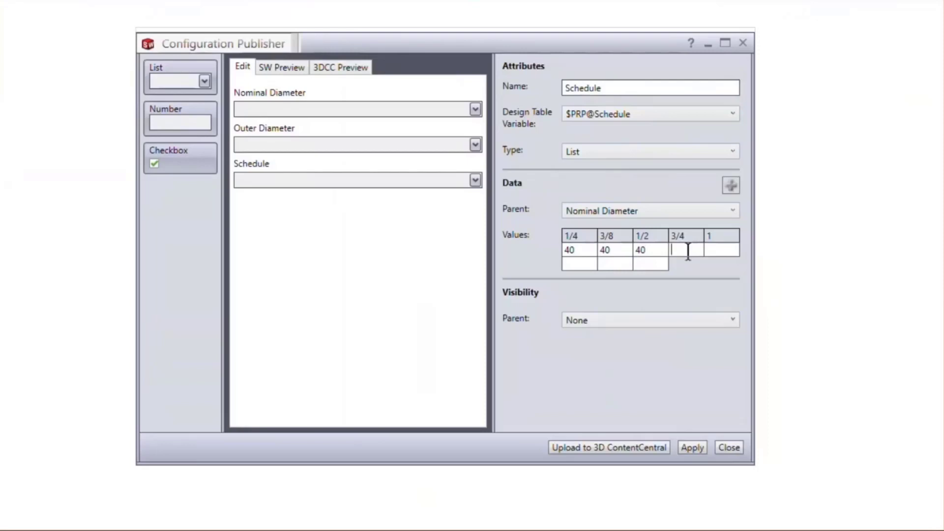
type("40")
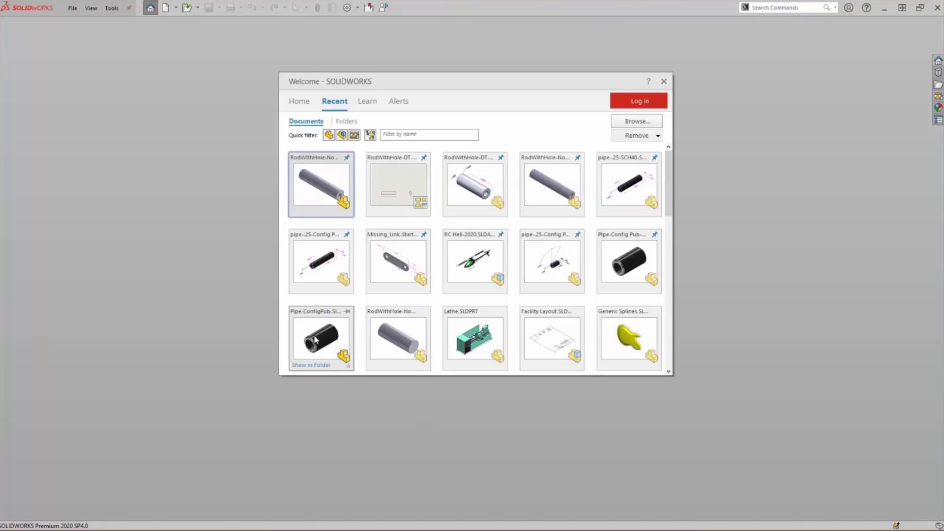
Open the recent Pipe-ConfigPub-SingleLine part and open its existing PropertyManager form for editing in the Configuration Publisher
left_click(314, 338)
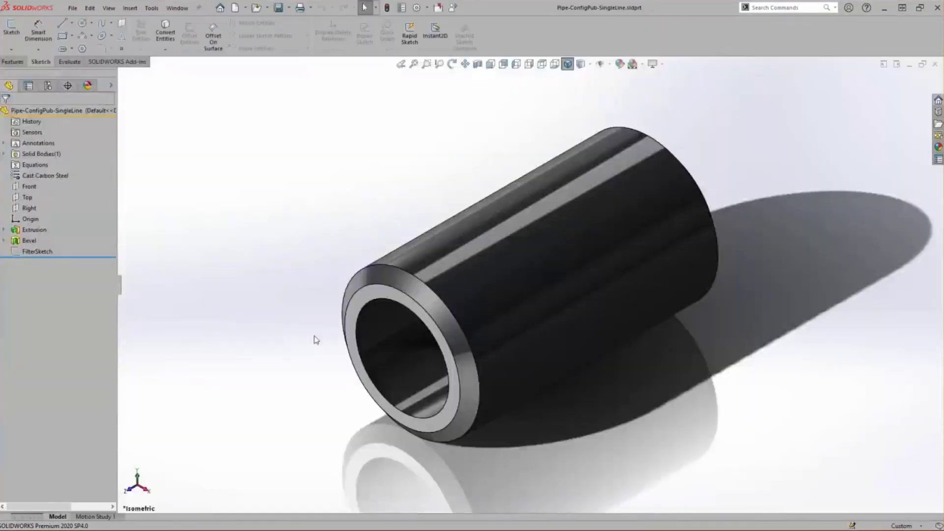
scroll(315, 336, "up", 5)
middle_click_drag(320, 335, 539, 333, "ctrl")
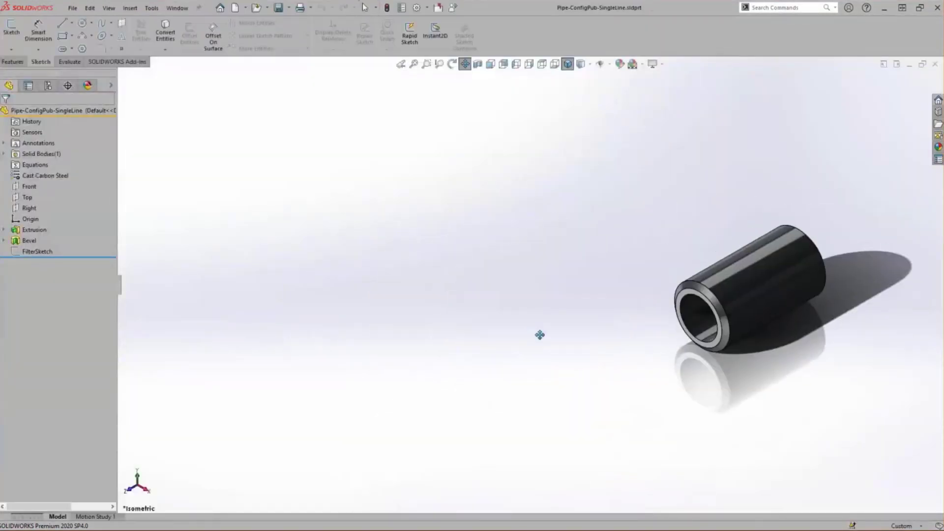
left_click(47, 87)
right_click(66, 128)
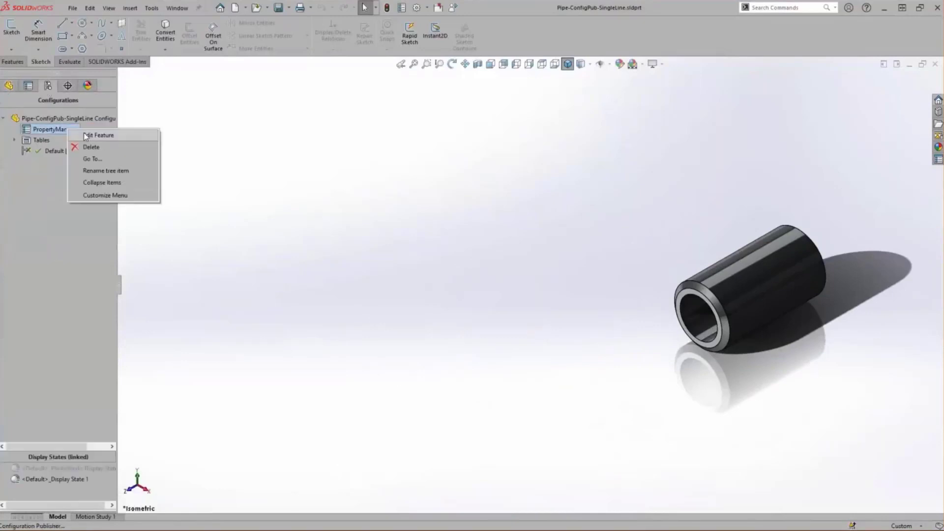
left_click(129, 137)
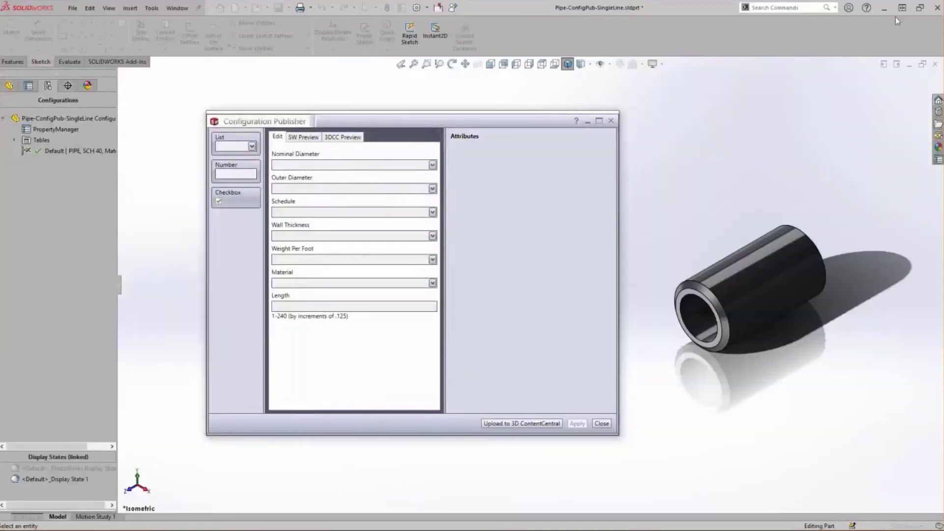
left_click_drag(486, 124, 429, 125)
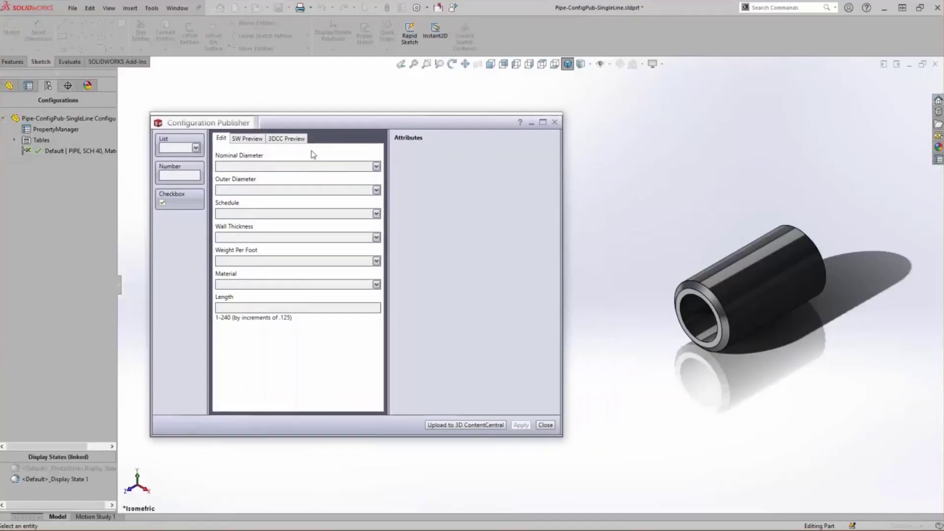
Preview the form in SOLIDWORKS style, choose a nominal diameter of 1/2 and update the model
left_click(247, 139)
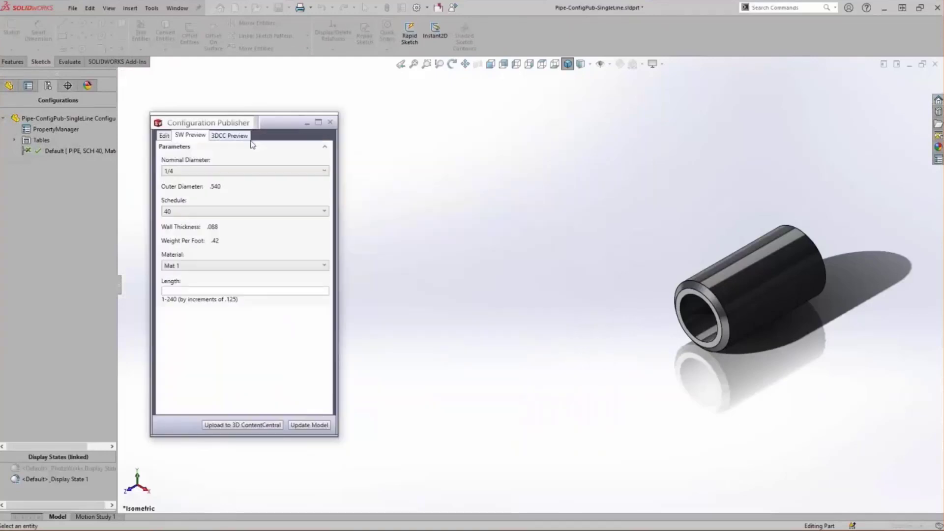
left_click(232, 175)
left_click(225, 202)
left_click(315, 425)
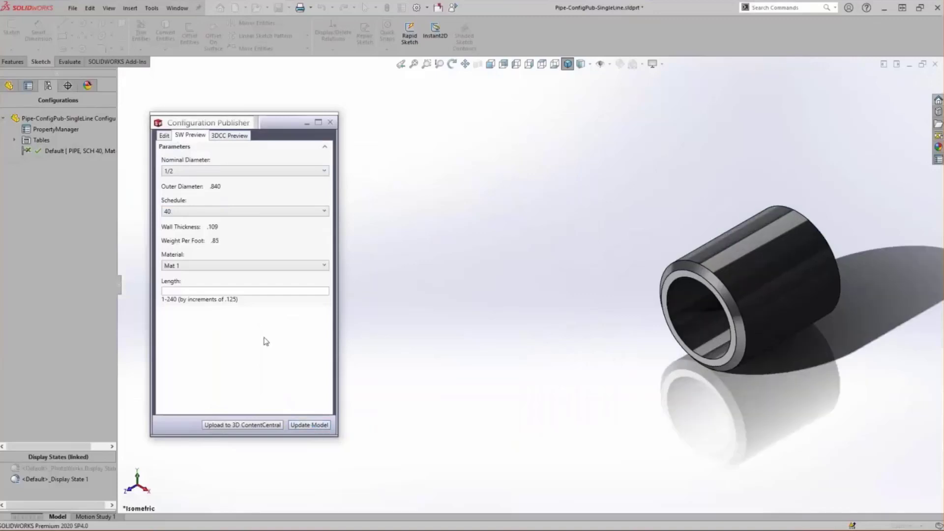
Set the pipe length to 10 in the form preview and update the model
left_click(228, 292)
type("10")
left_click(316, 426)
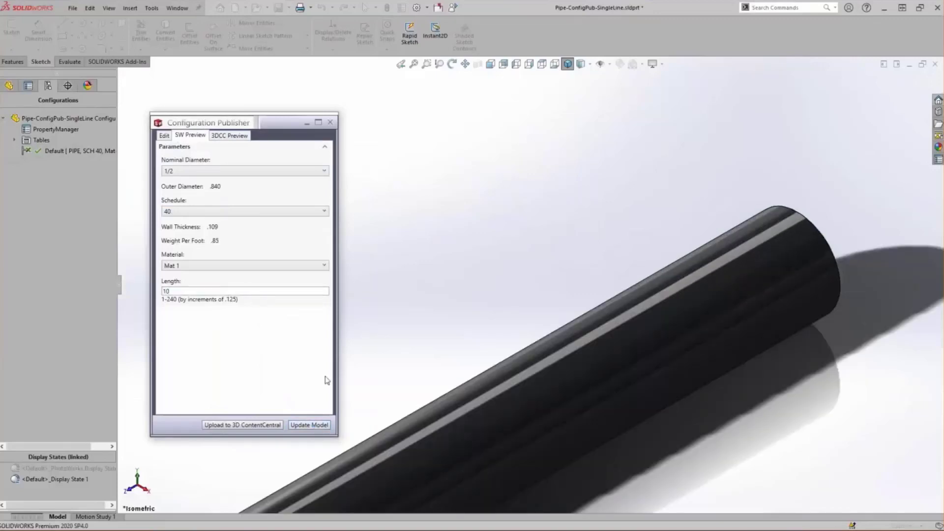
Choose schedule 80 and a length of 3 in the preview, update the model and close the Configuration Publisher
left_click(221, 212)
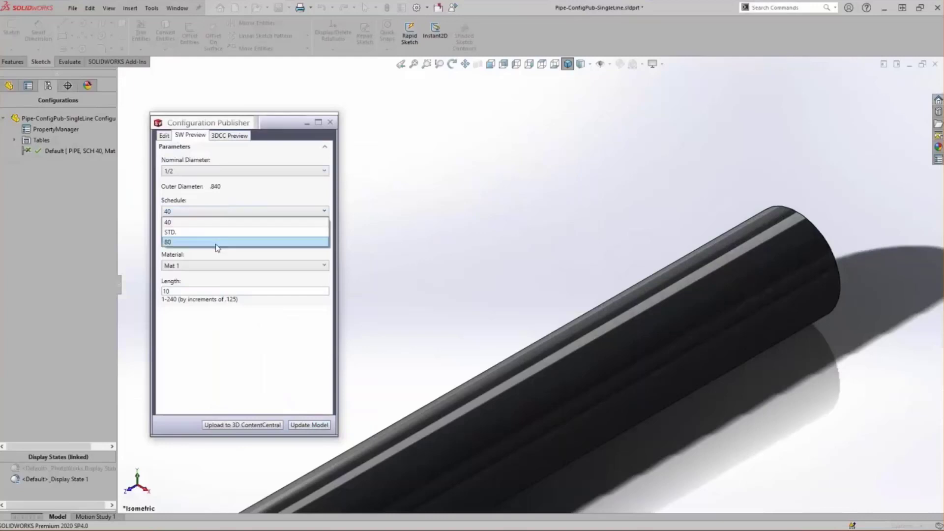
left_click(216, 243)
double_click(189, 290)
type("3")
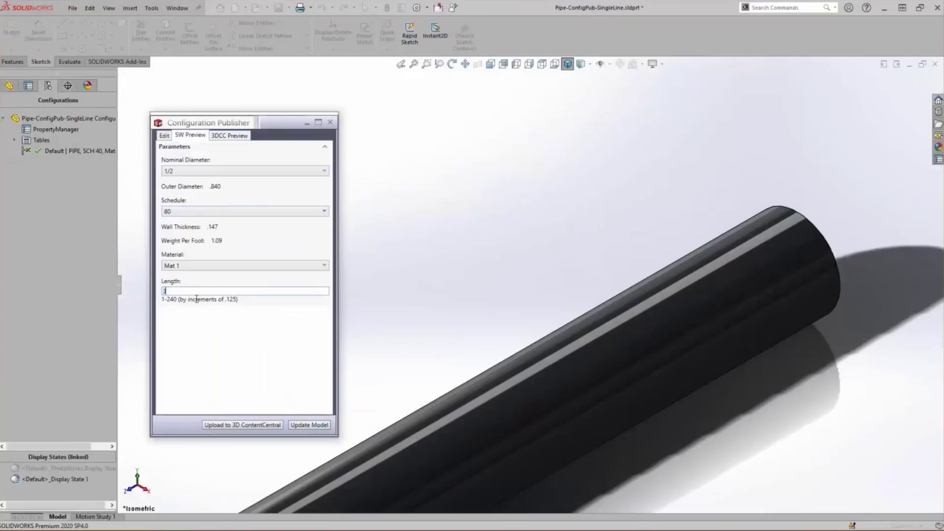
left_click(310, 424)
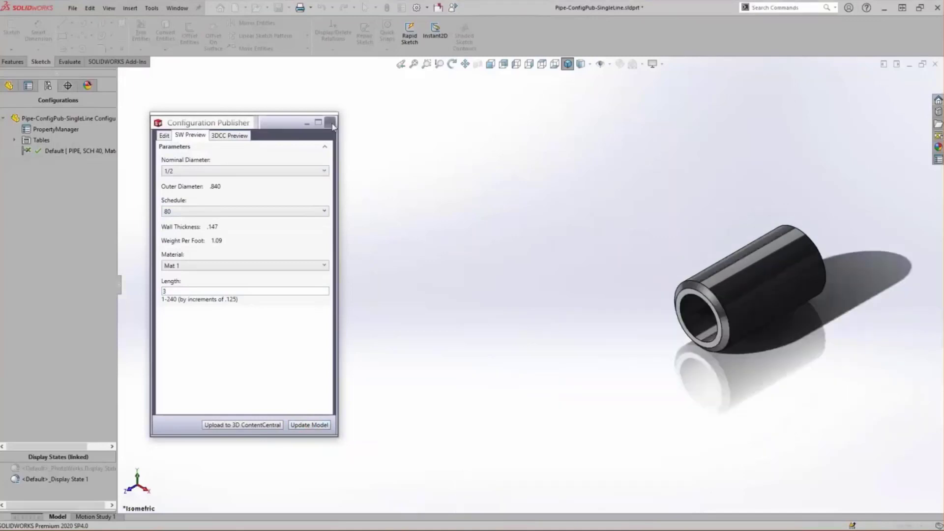
left_click(330, 122)
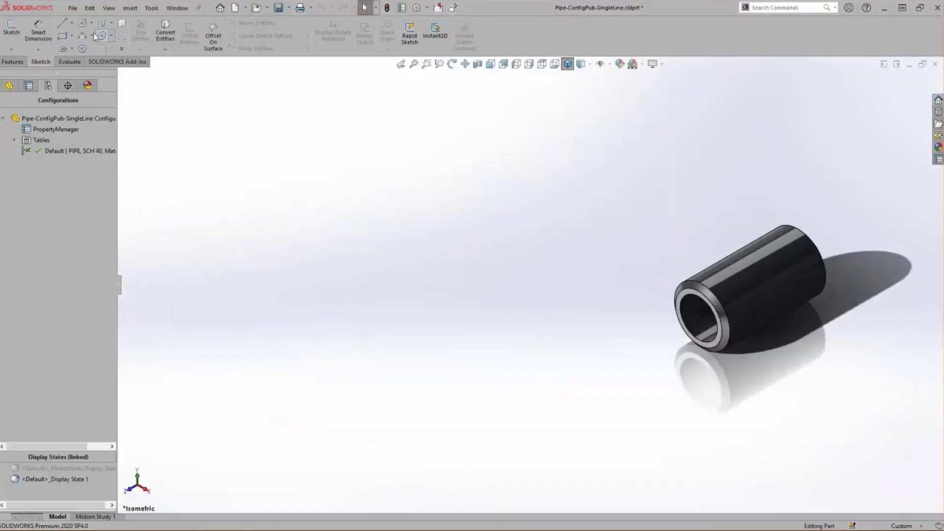
Make a new assembly from the pipe part and place the pipe at the assembly origin
left_click(73, 8)
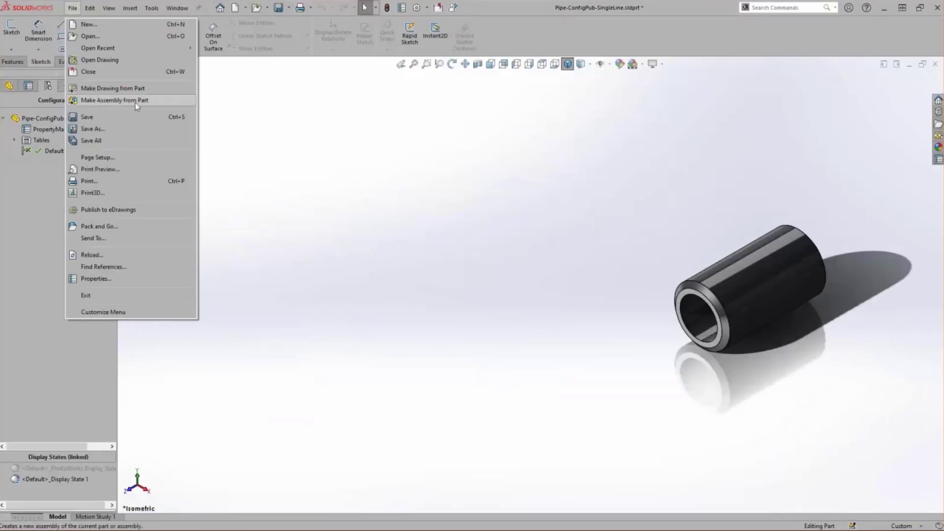
left_click(135, 101)
double_click(308, 162)
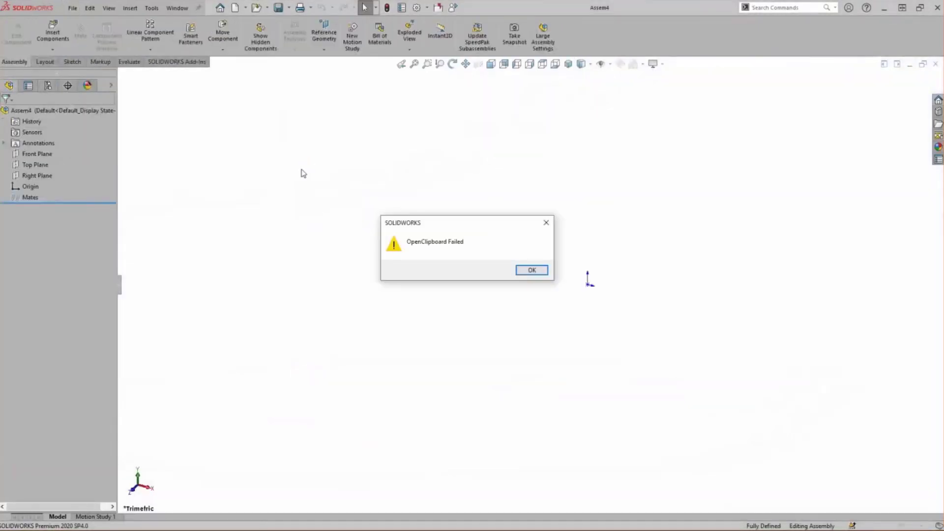
left_click(528, 270)
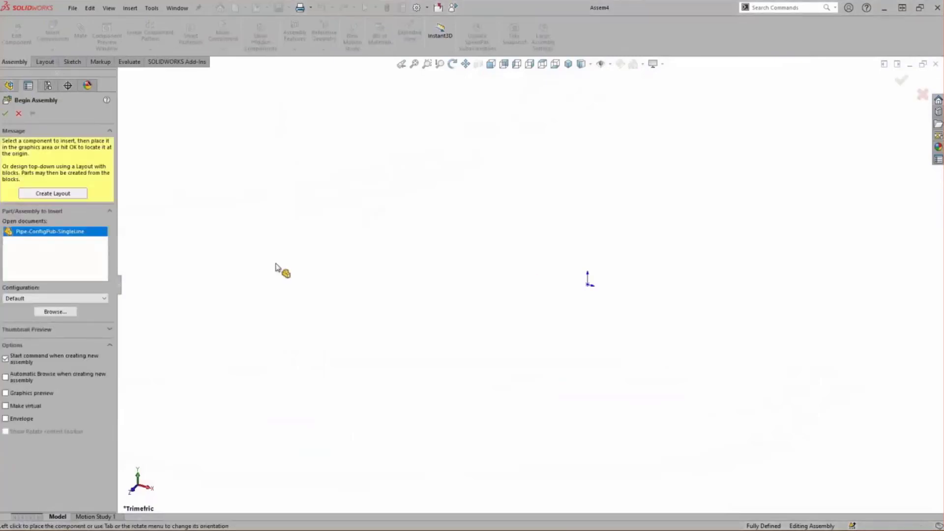
left_click(5, 115)
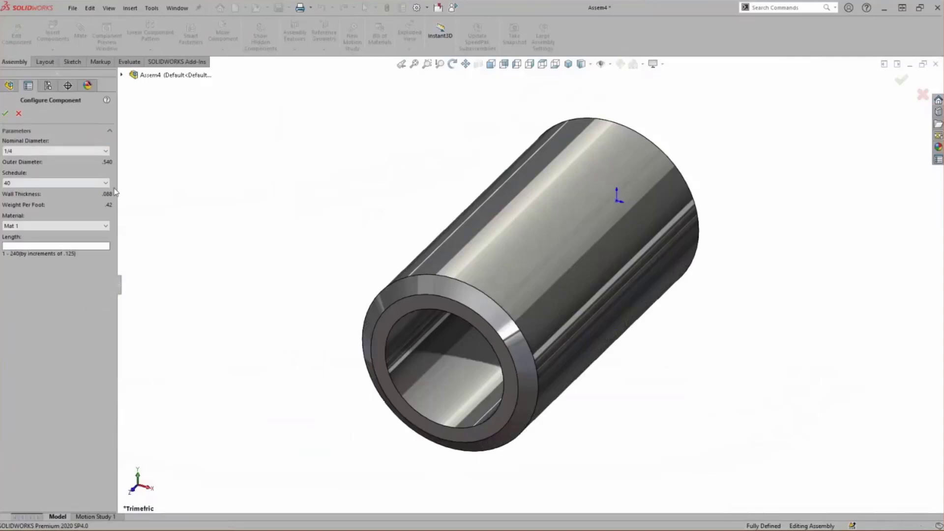
Configure the inserted pipe component with a nominal diameter of 1/2 and a length of 12
left_click(105, 151)
left_click(64, 178)
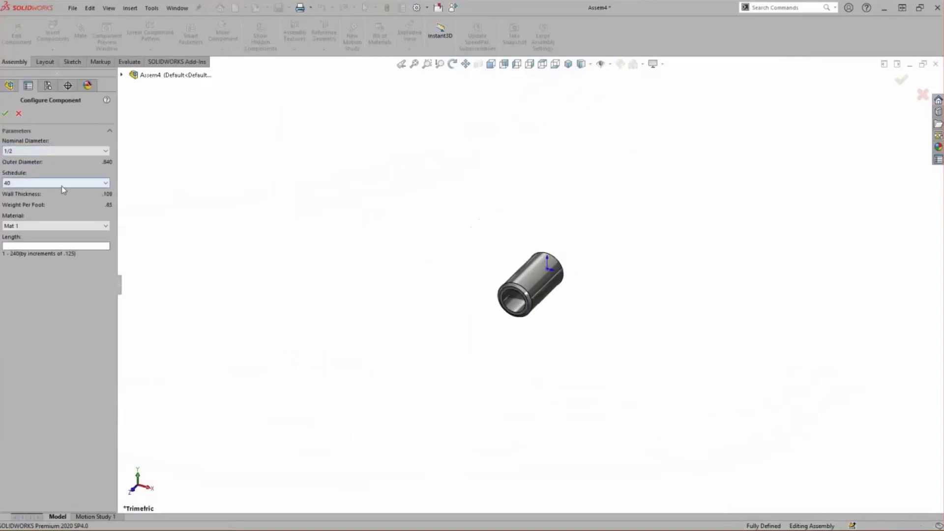
type("12")
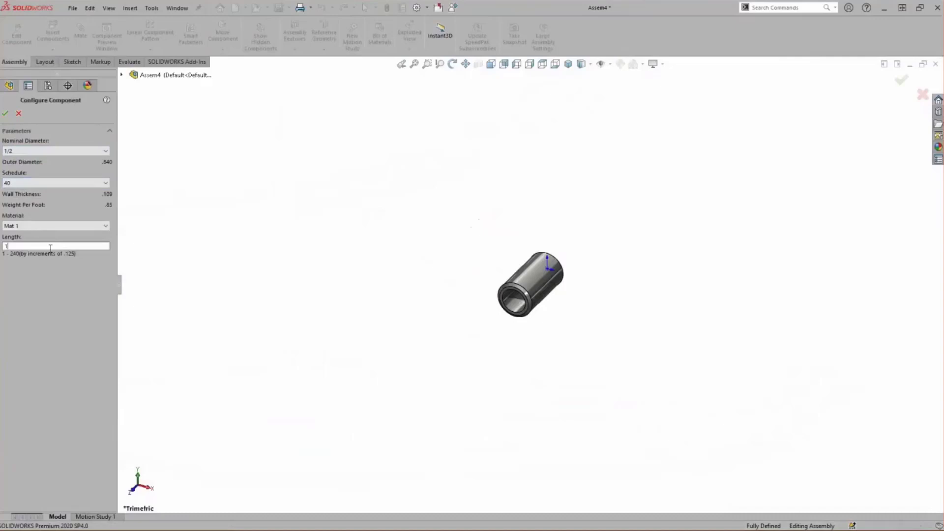
left_click(4, 117)
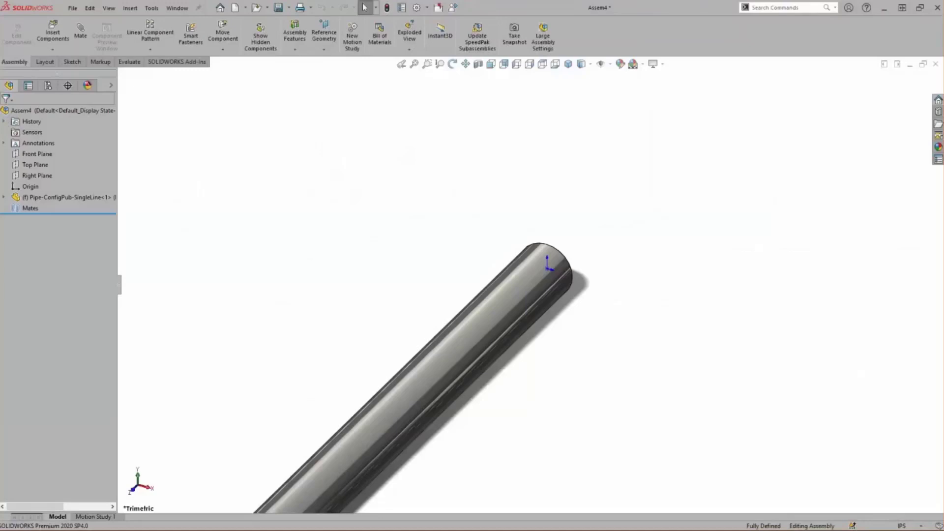
Reconfigure the pipe component in the assembly with a nominal diameter of 3/4, schedule 80 and a length of 16
right_click(102, 201)
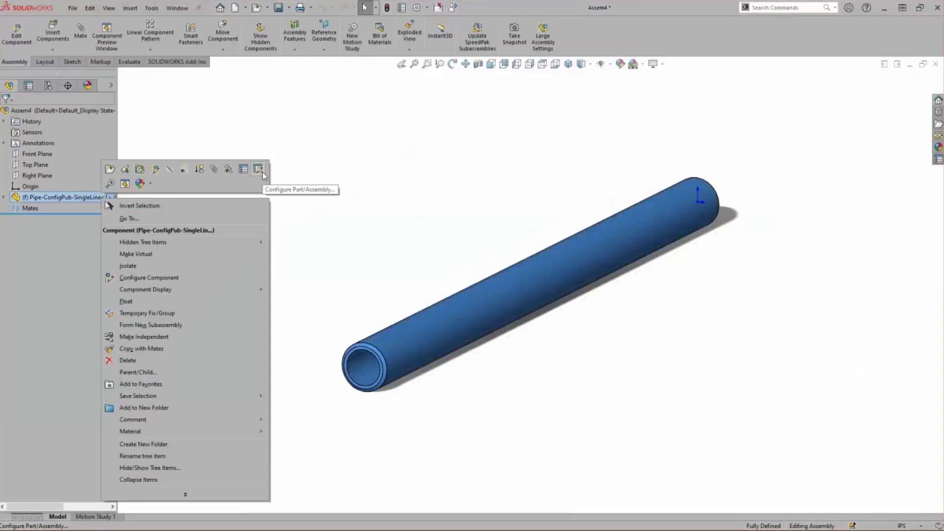
left_click(262, 174)
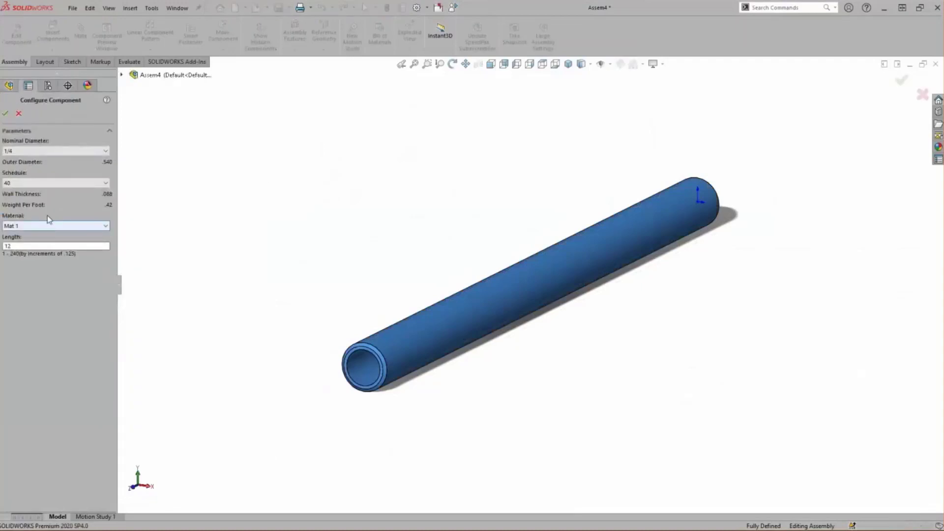
left_click(39, 150)
left_click(34, 179)
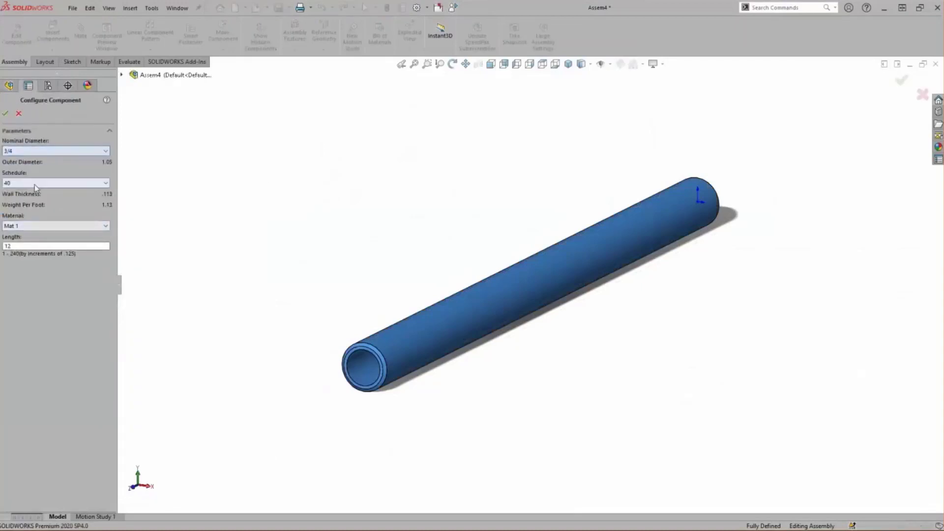
left_click(34, 183)
left_click(35, 204)
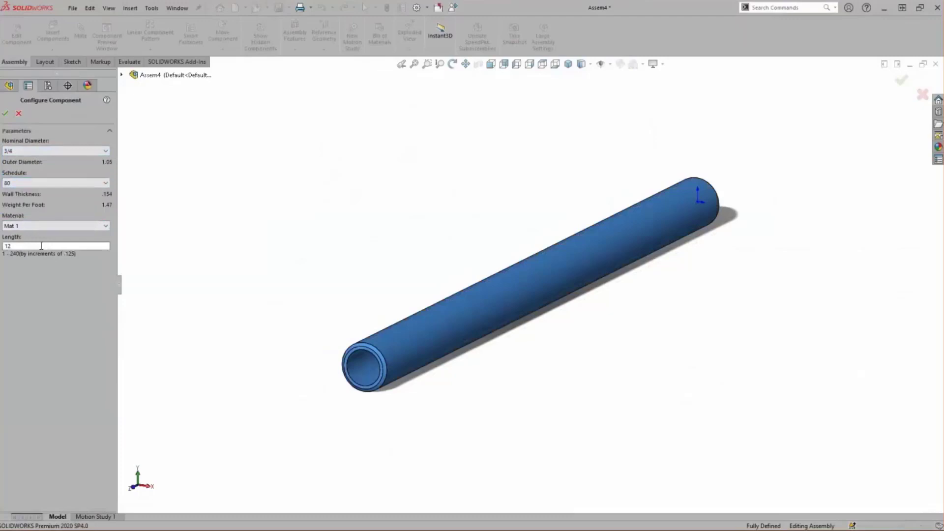
double_click(43, 245)
type("16")
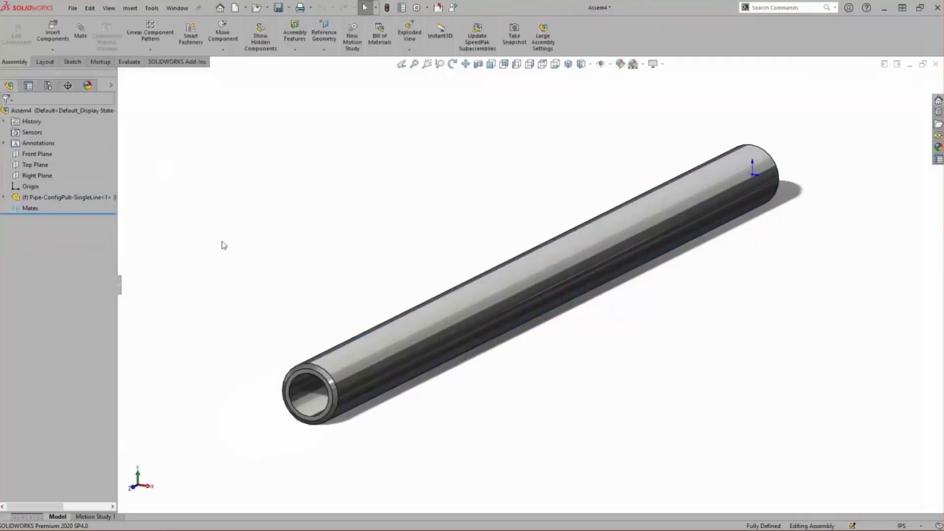
Close the assembly without saving and activate the pipe part's Default_New2 and Default_New3 configurations in turn to view them
left_click(436, 11)
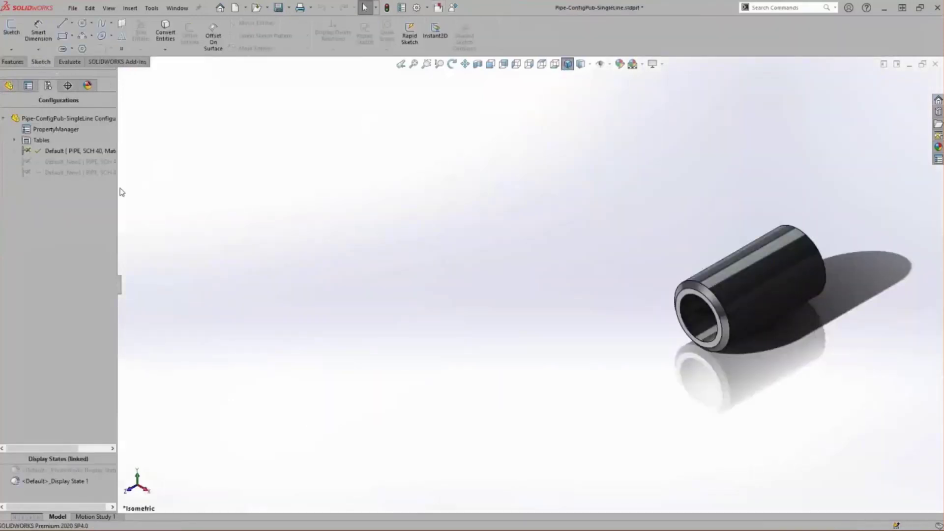
left_click_drag(119, 190, 197, 191)
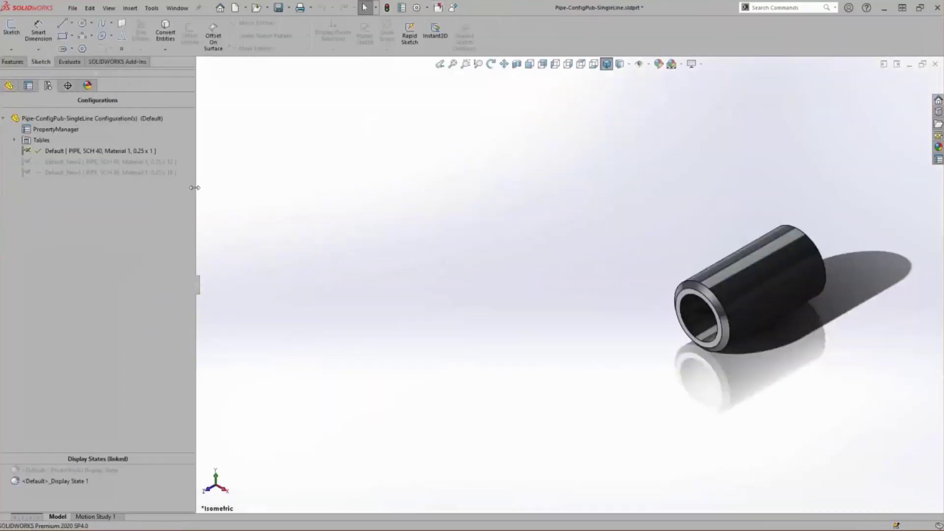
double_click(120, 162)
key("f")
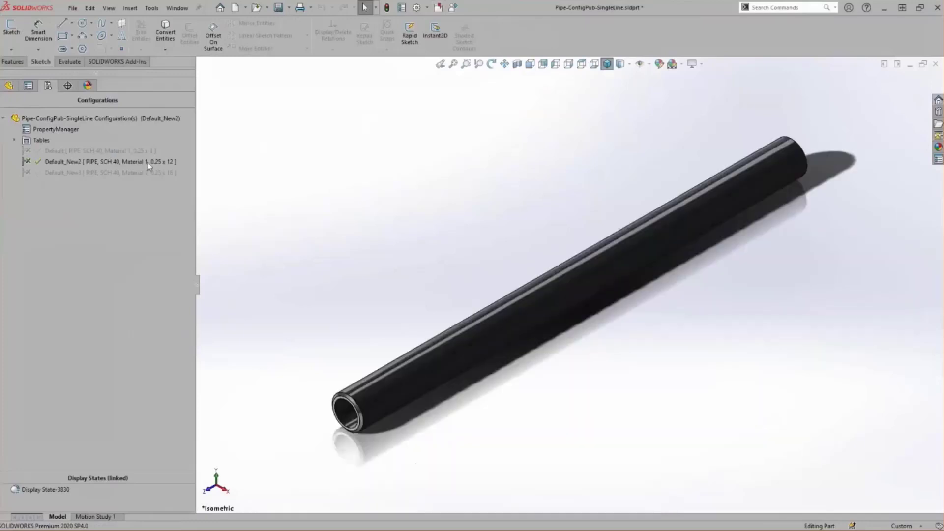
double_click(123, 172)
key("f")
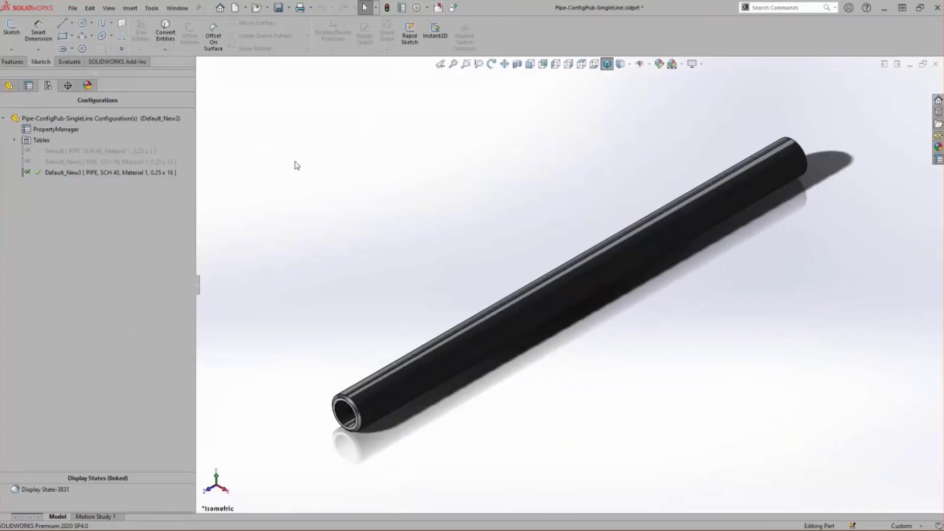
middle_click_drag(296, 165, 319, 144)
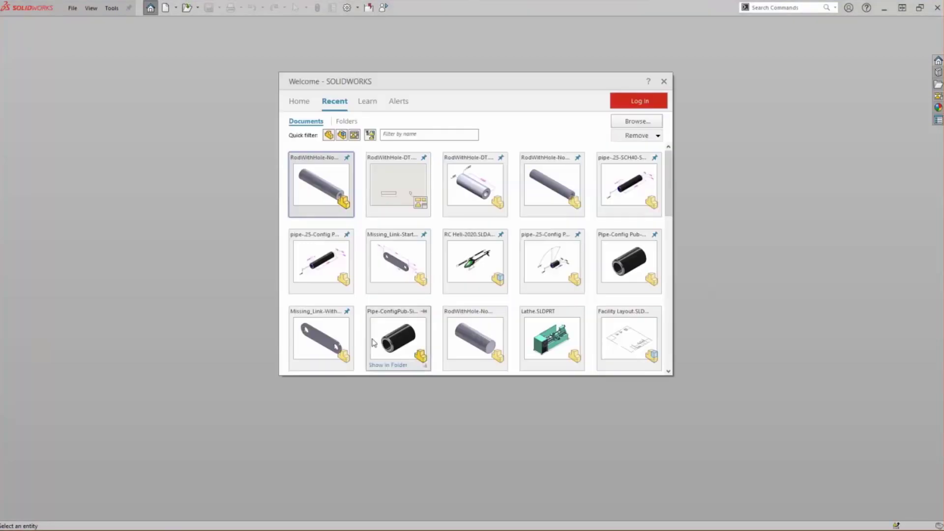
Open the Missing_Link-WithConfigPub part and its design table for editing without adding any rows or columns
left_click(309, 344)
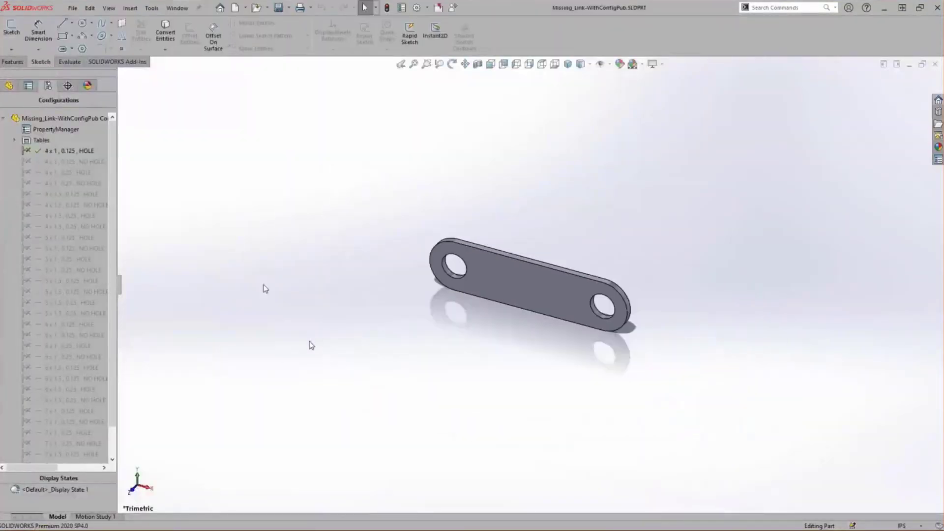
left_click(14, 140)
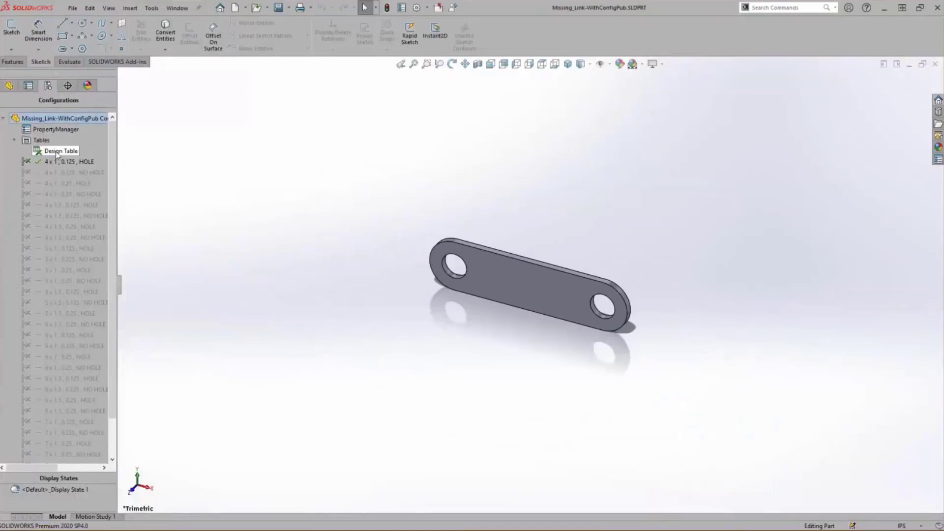
right_click(56, 151)
left_click(88, 170)
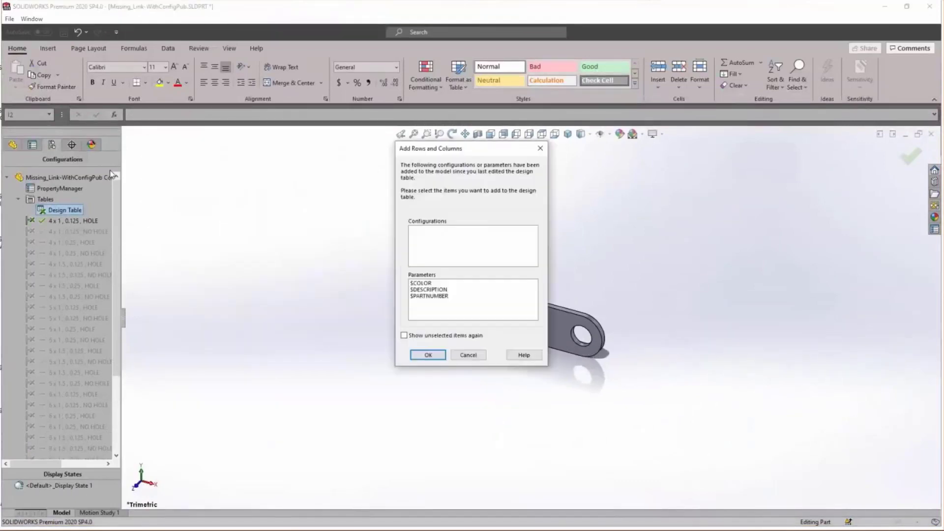
left_click(427, 355)
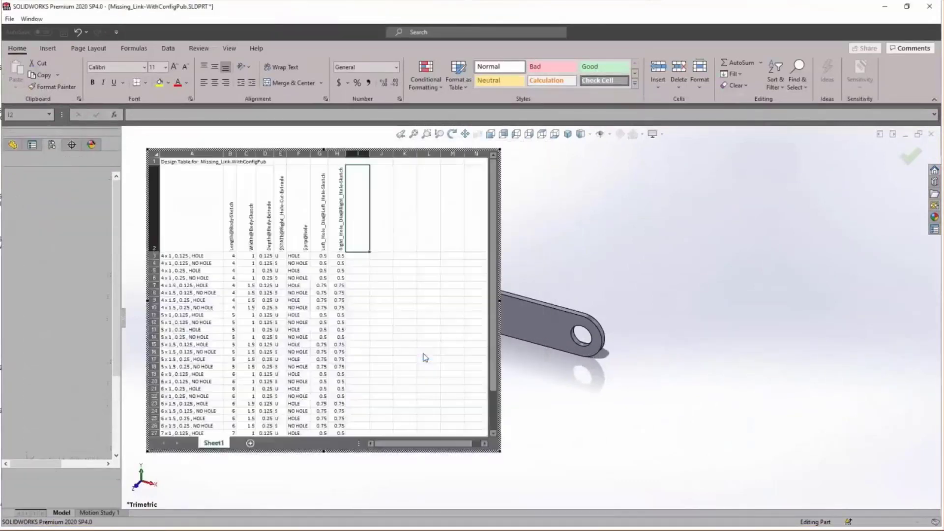
Examine the link's design table, from the configuration name formulas to the parameter column headers, and close the table
left_click(185, 256)
scroll(185, 370, "down", 3)
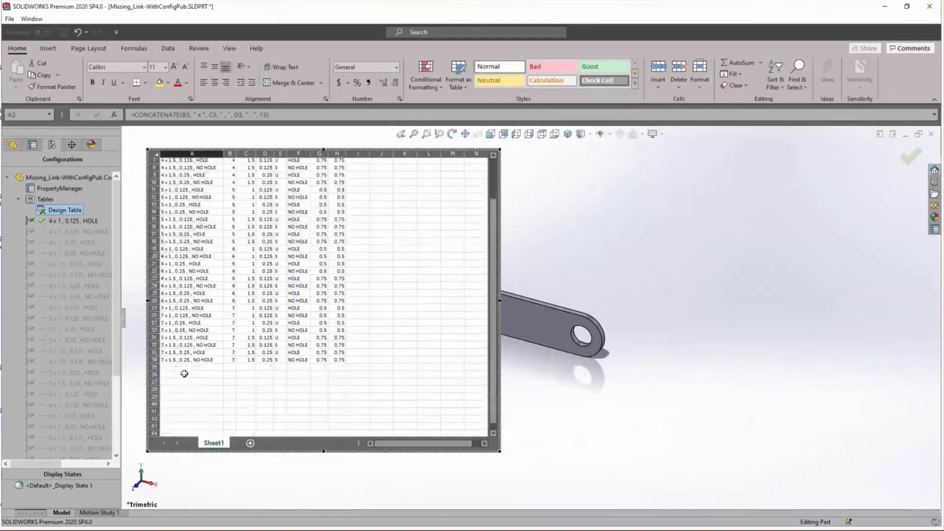
left_click(199, 338)
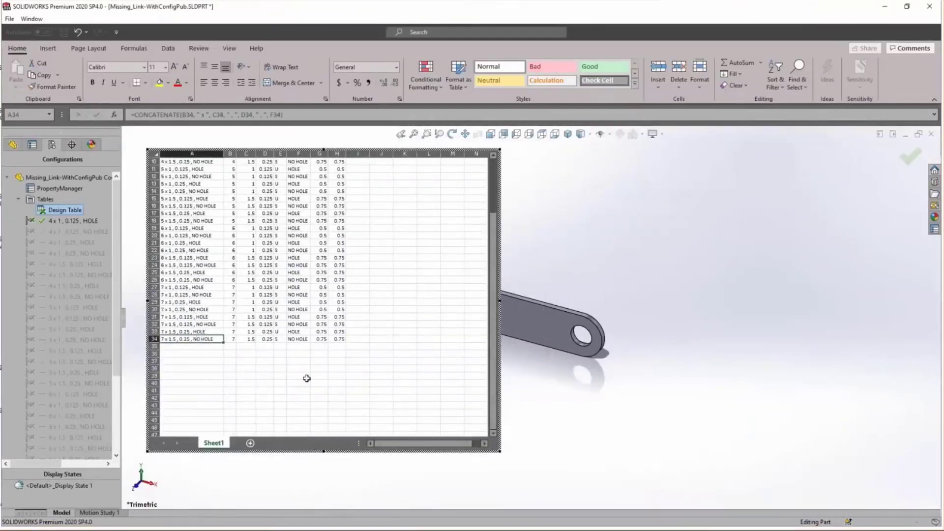
scroll(306, 378, "up", 3)
left_click(231, 233)
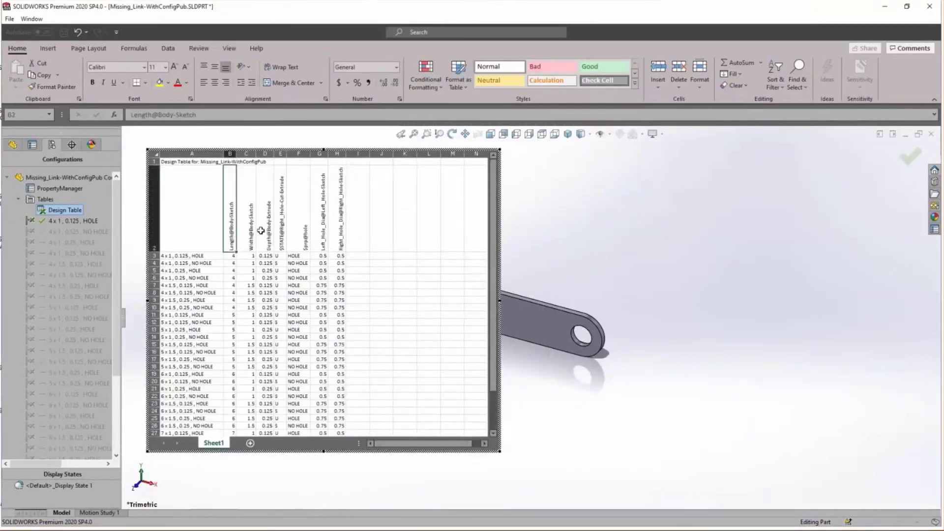
left_click_drag(261, 230, 369, 246)
left_click(371, 246)
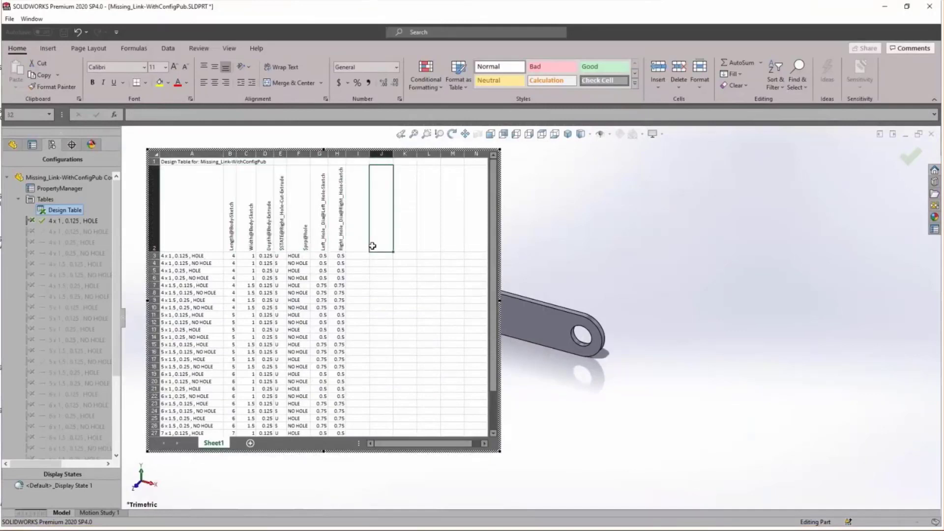
left_click(512, 245)
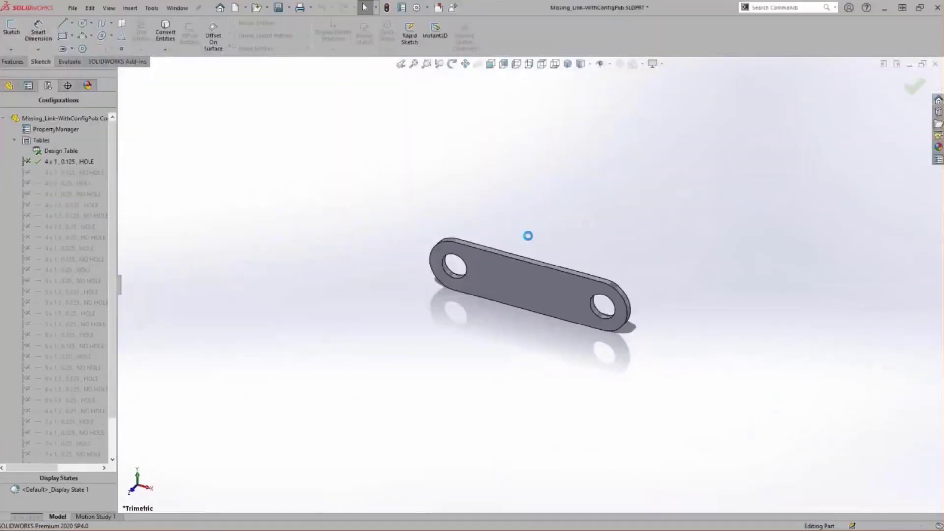
Edit the link's Configuration Publisher form, choose a length of 6 in its SOLIDWORKS preview and update the model
middle_click_drag(530, 240, 725, 220, "ctrl")
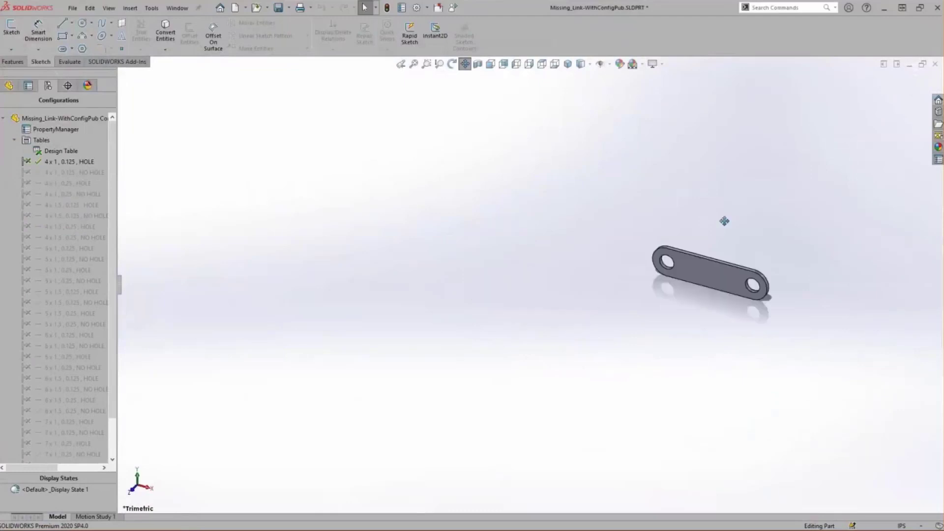
right_click(58, 130)
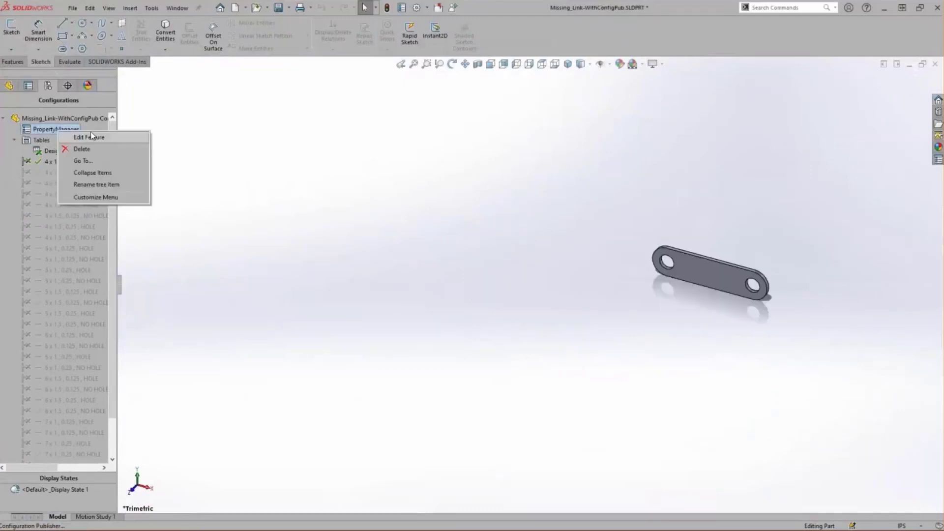
left_click(107, 138)
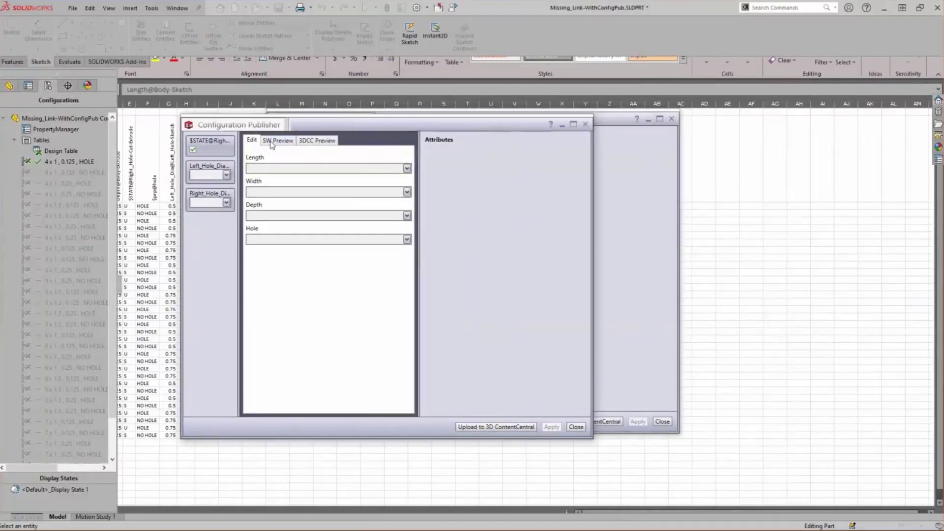
left_click(274, 173)
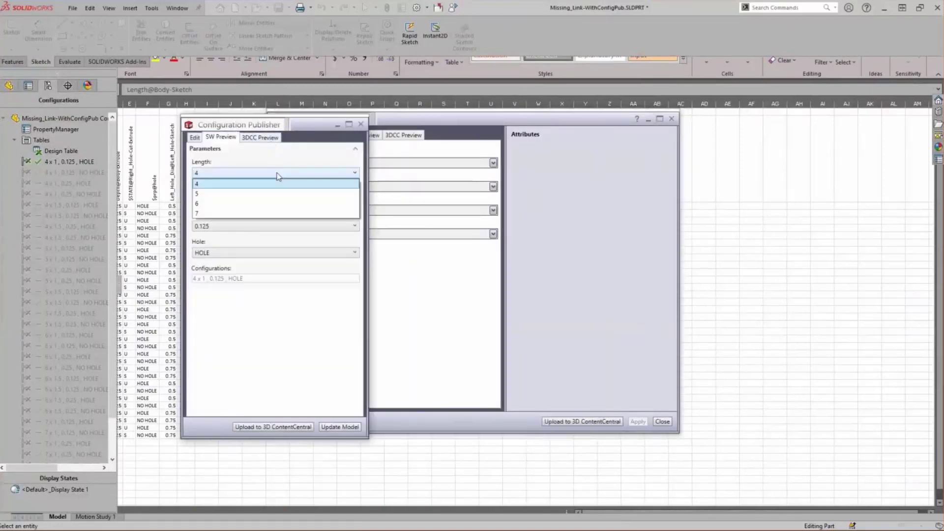
left_click(267, 209)
left_click(341, 427)
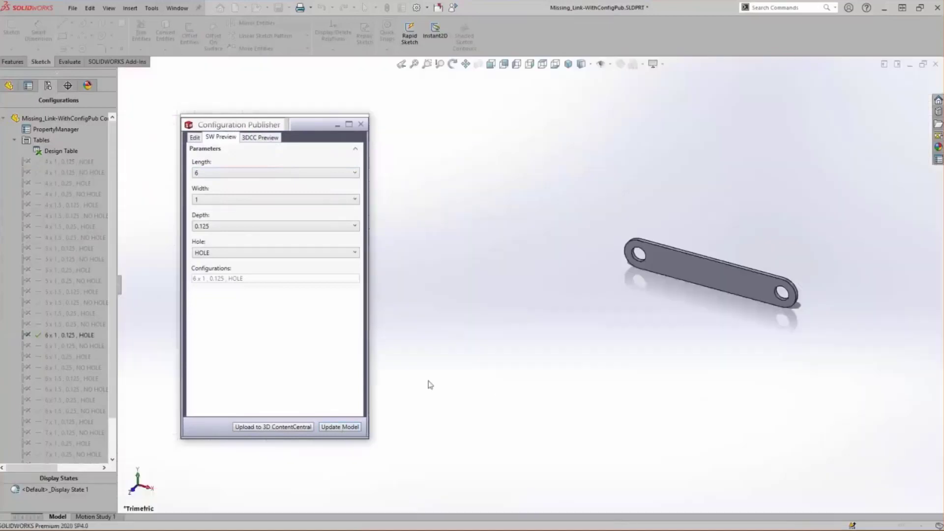
Choose NO HOLE for the link in the form preview and update the model
left_click(239, 252)
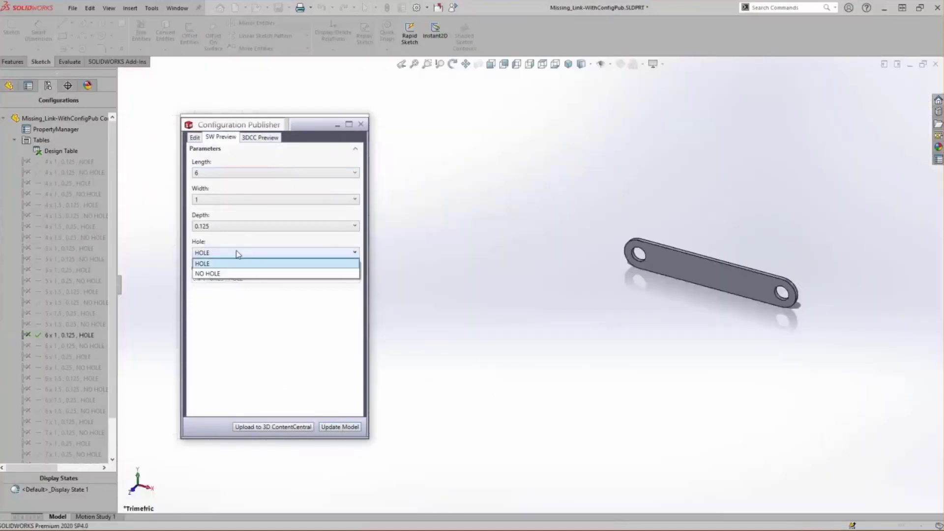
left_click(239, 275)
left_click(339, 427)
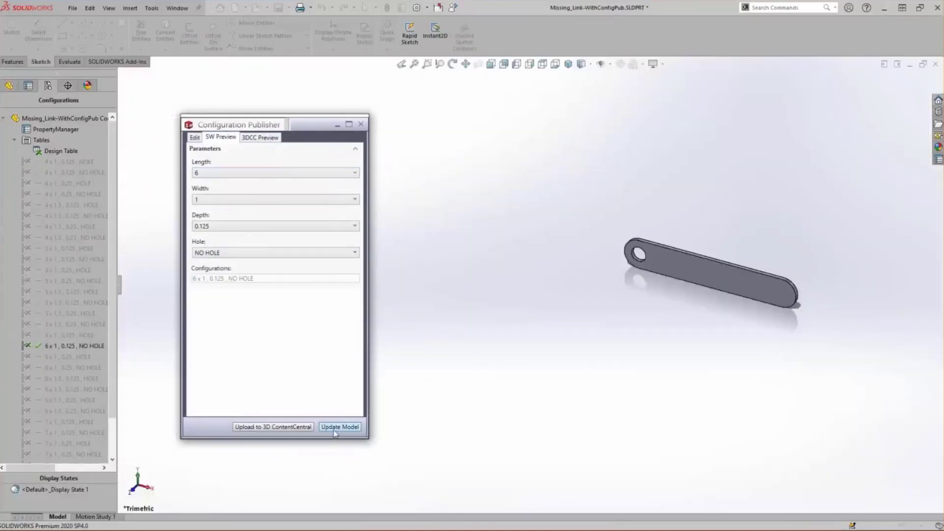
Choose a depth of 0.25 in the preview, update the model and close the Configuration Publisher
left_click(225, 225)
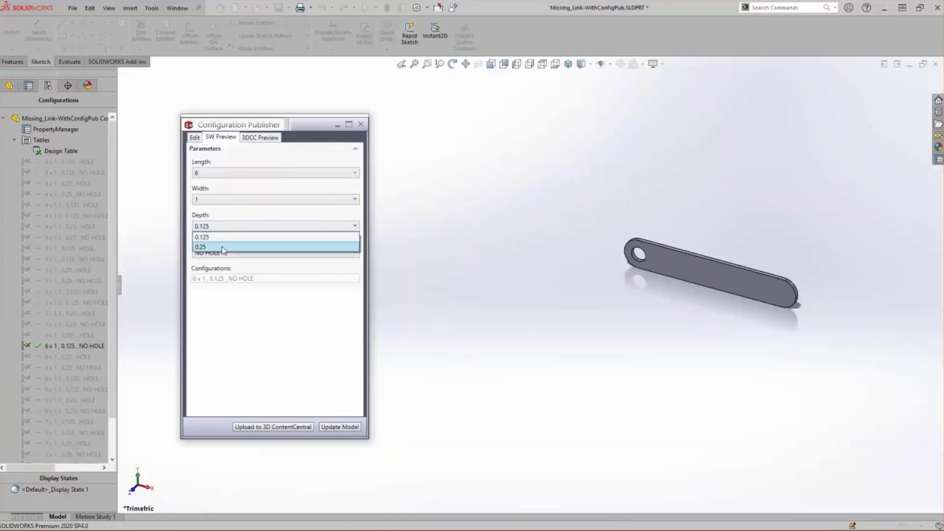
left_click(222, 246)
left_click(339, 427)
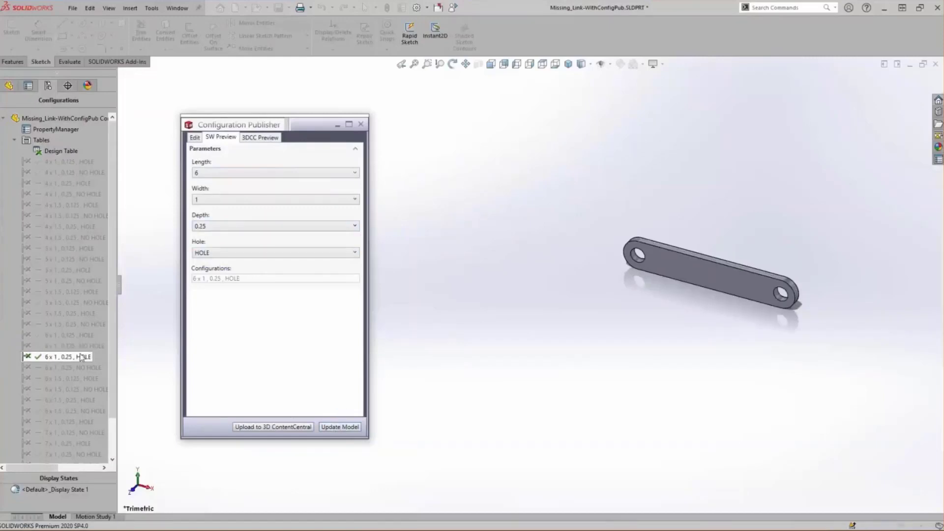
left_click(361, 124)
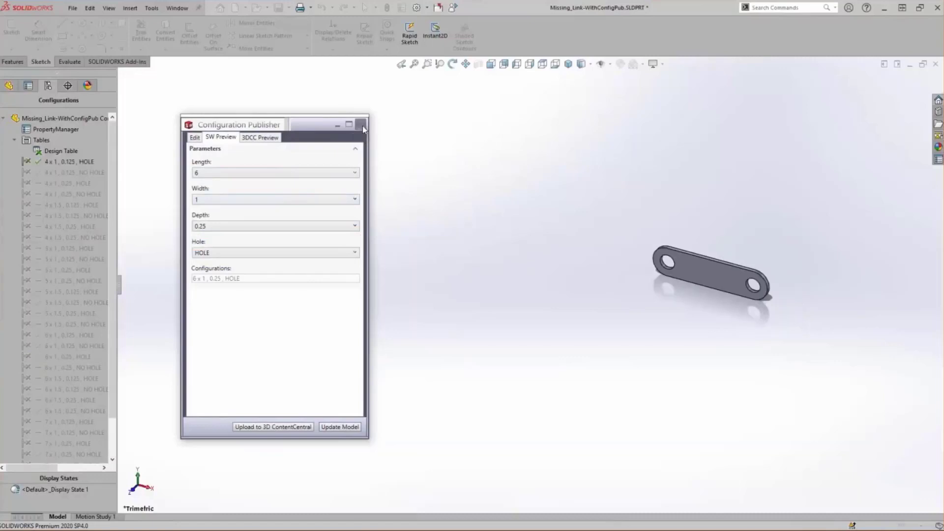
left_click(362, 126)
Make a new assembly from the link part with the Assembly_IN template and place the link at the assembly origin
left_click(74, 8)
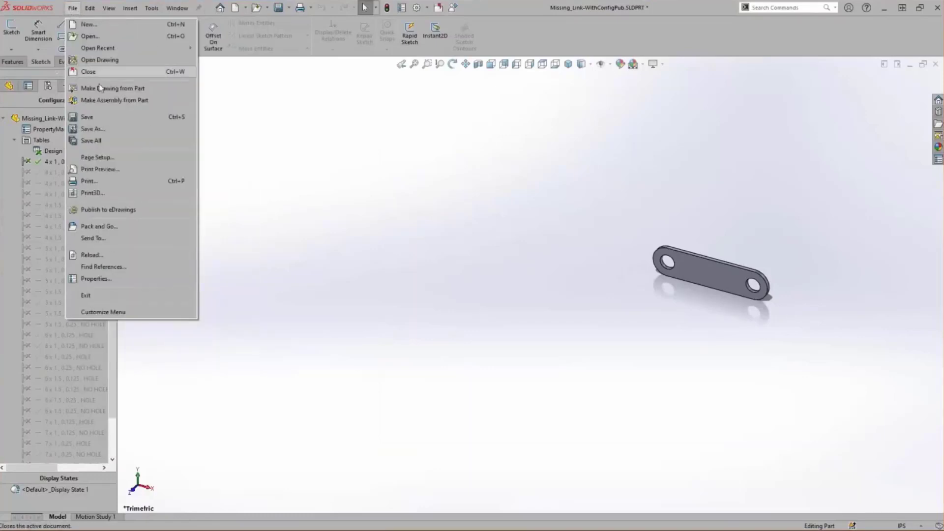
left_click(100, 101)
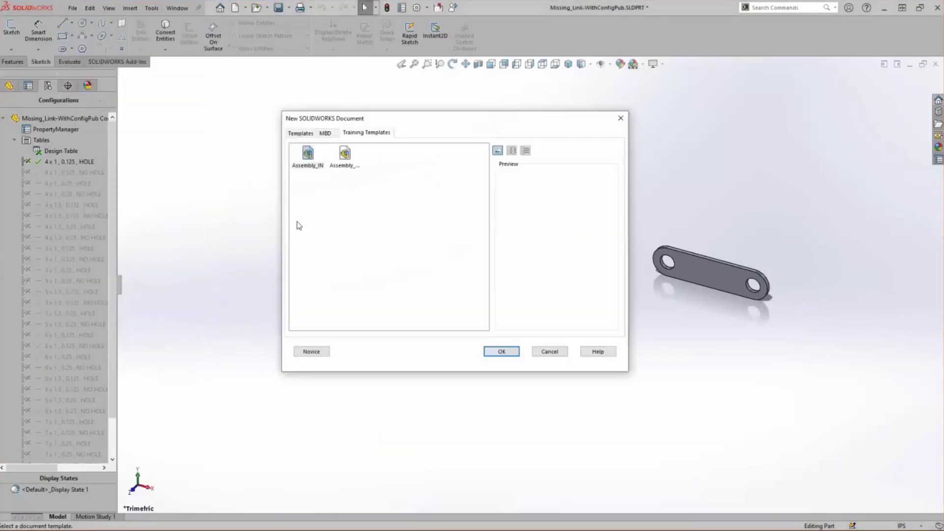
double_click(307, 157)
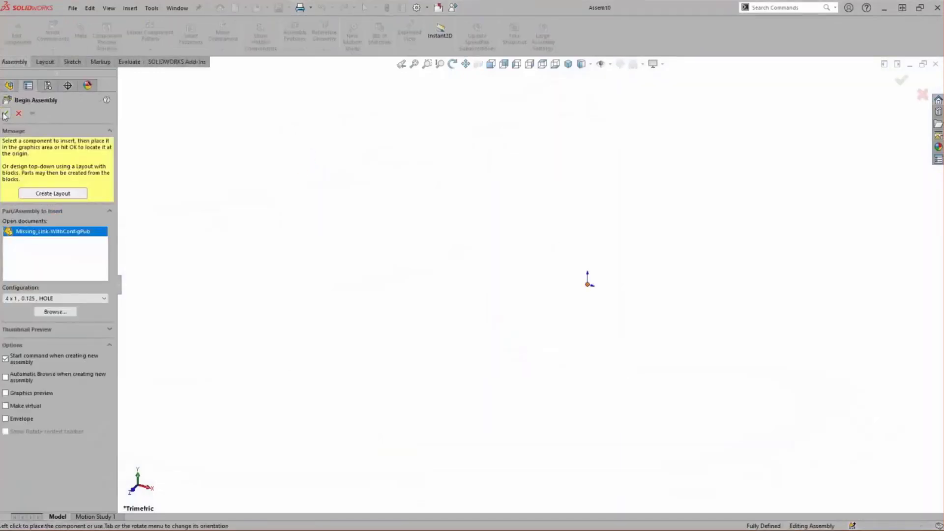
left_click(5, 114)
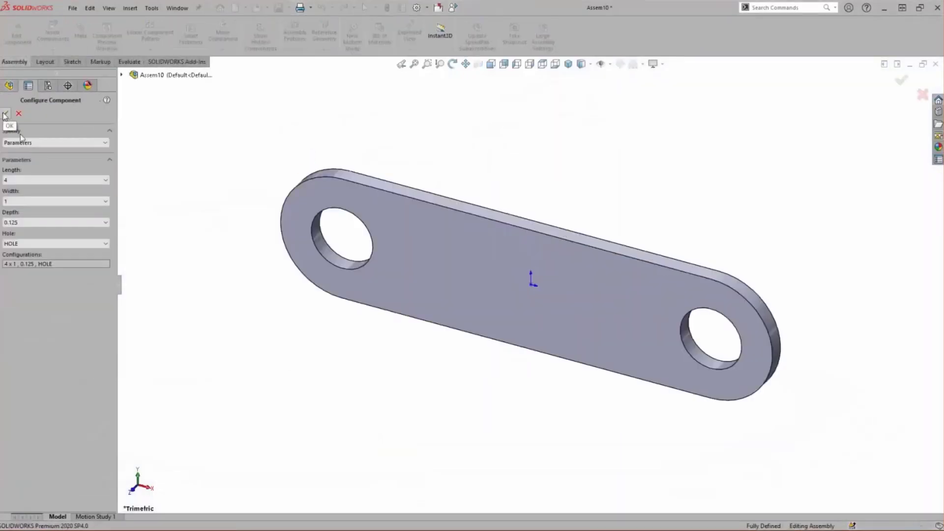
Set the link component's length to 6 and its hole option to NO HOLE
left_click(88, 180)
left_click(91, 205)
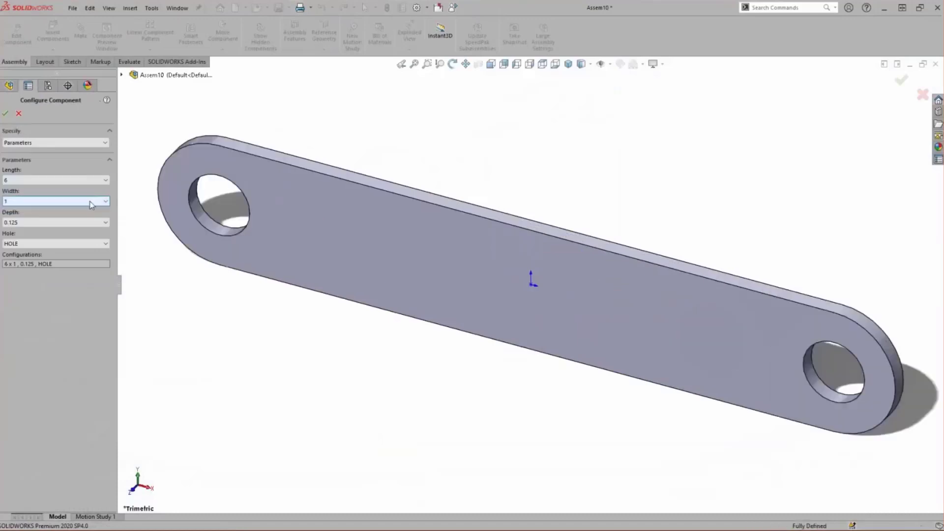
left_click(91, 244)
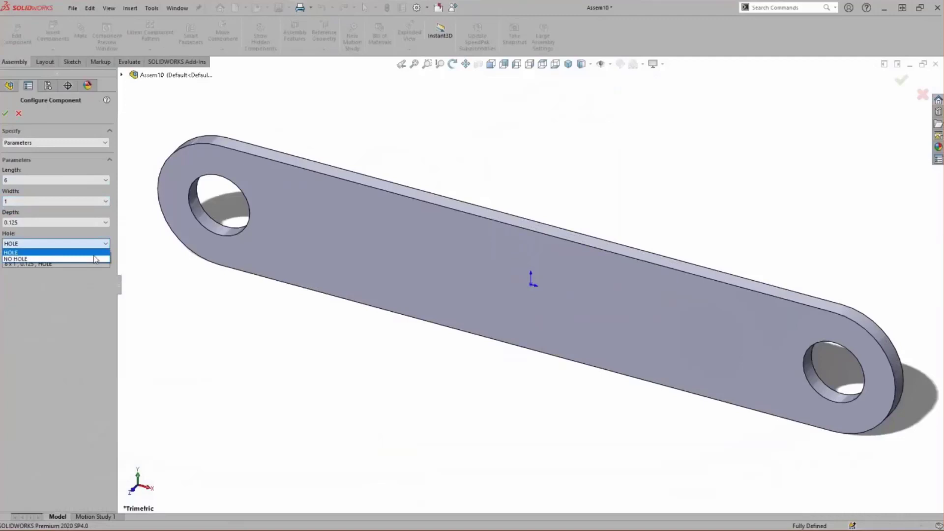
left_click(93, 258)
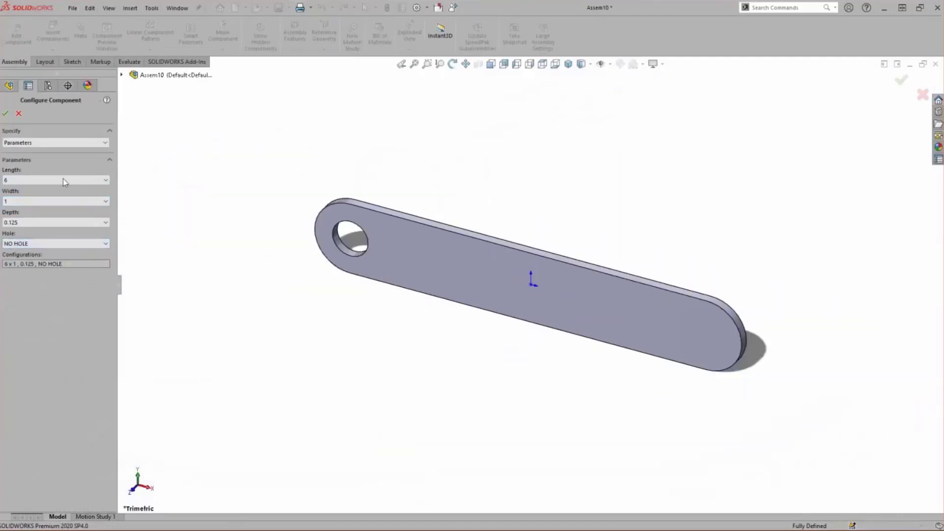
Configure the link component with length 7, width 1.5 and the HOLE option, and accept the configuration
left_click(63, 178)
left_click(50, 207)
left_click(53, 202)
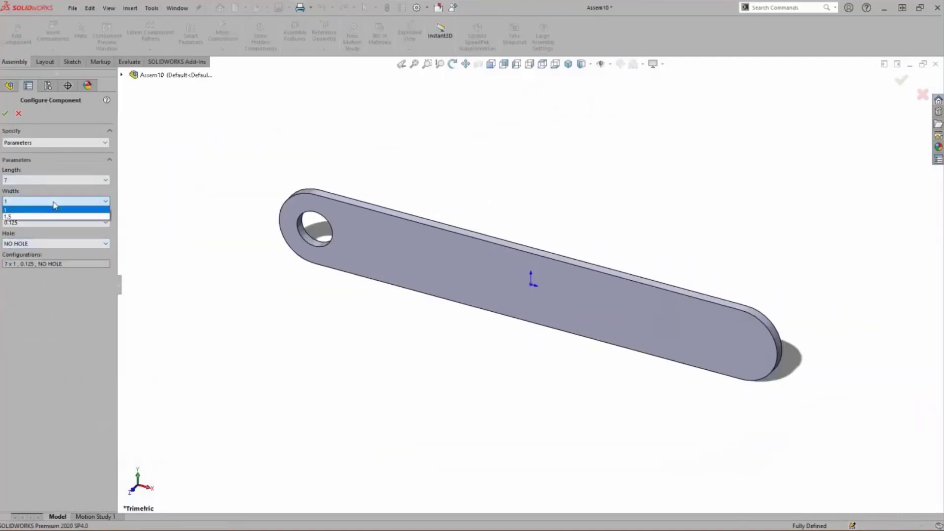
left_click(51, 220)
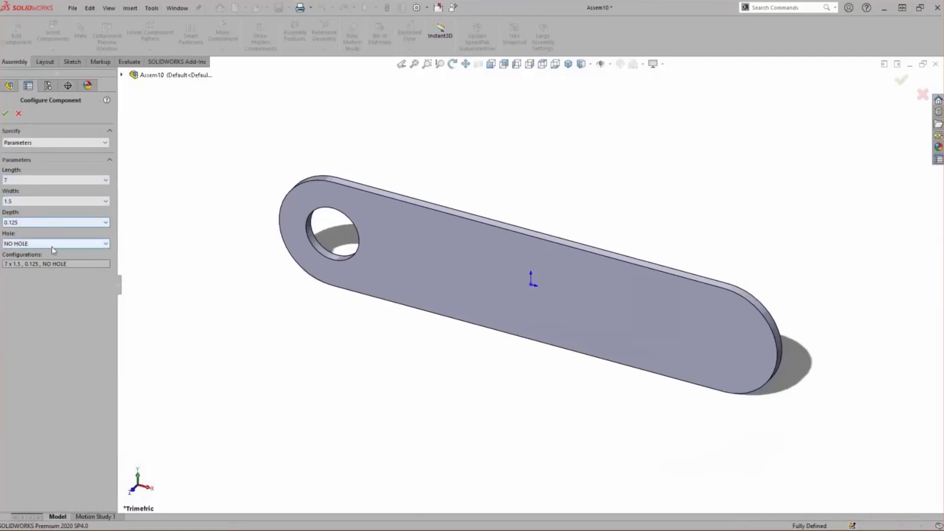
left_click(52, 244)
left_click(44, 255)
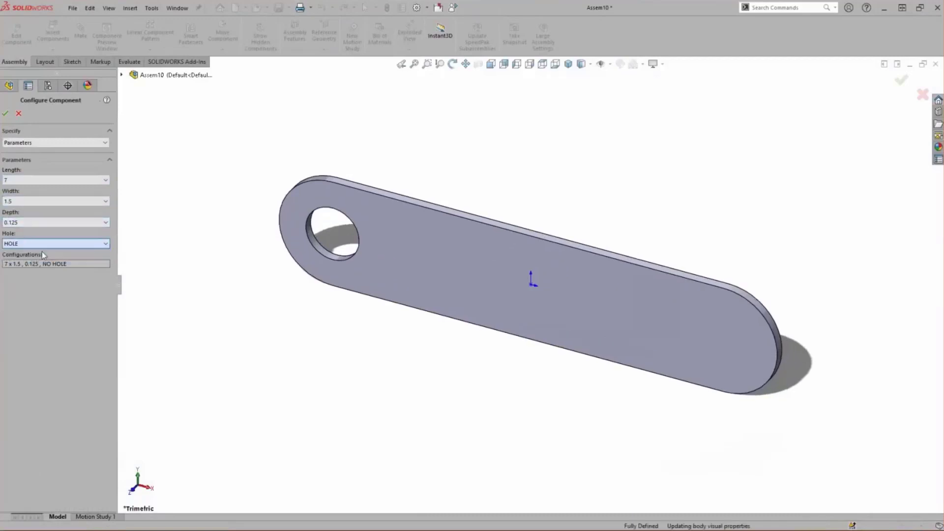
left_click(4, 115)
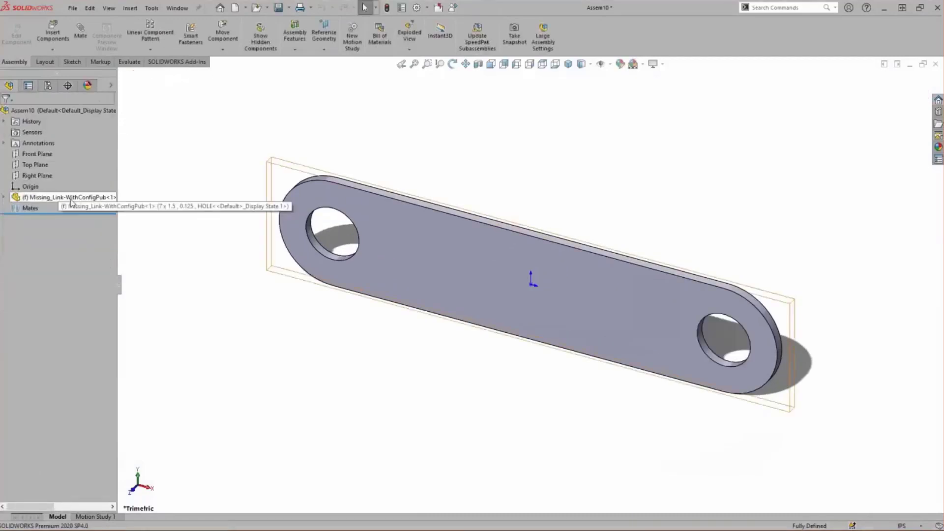
Reopen Configure Component for the placed link, set its depth to 0.25 and accept the configuration
left_click(54, 197)
left_click(227, 173)
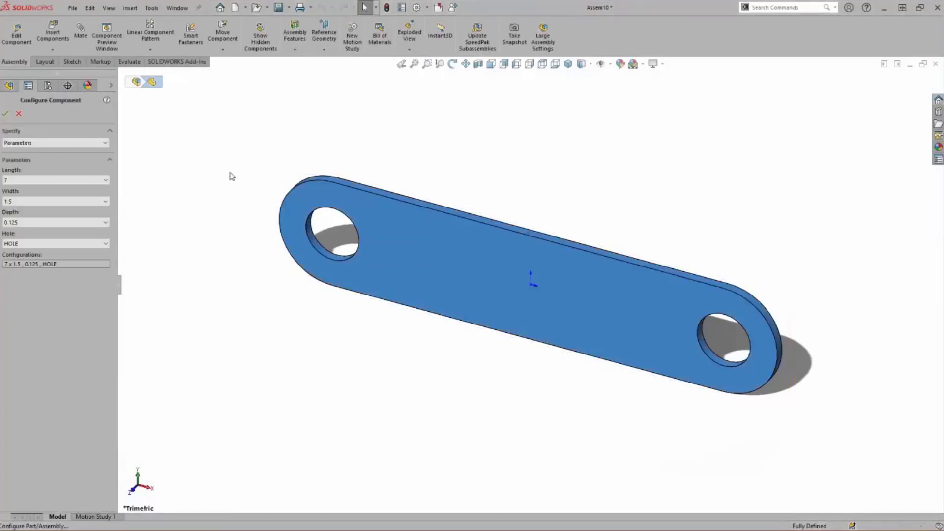
left_click(74, 222)
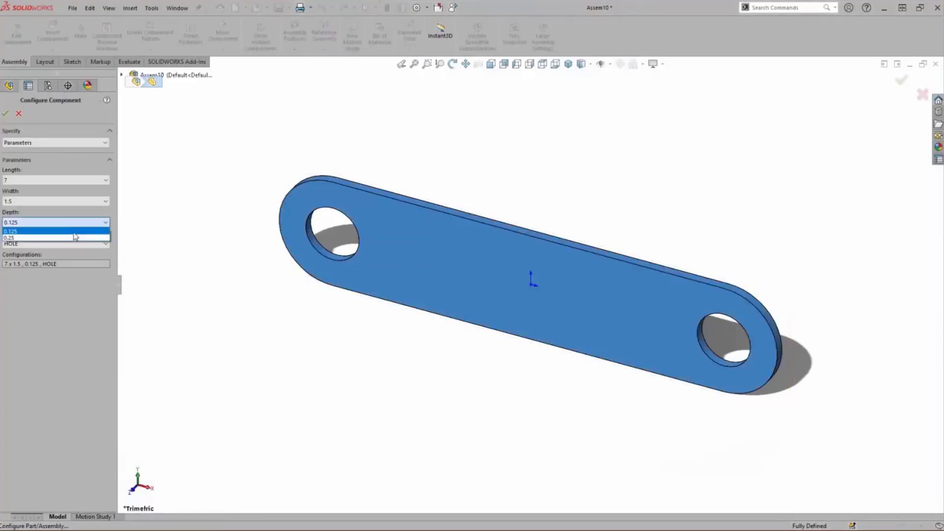
left_click(74, 238)
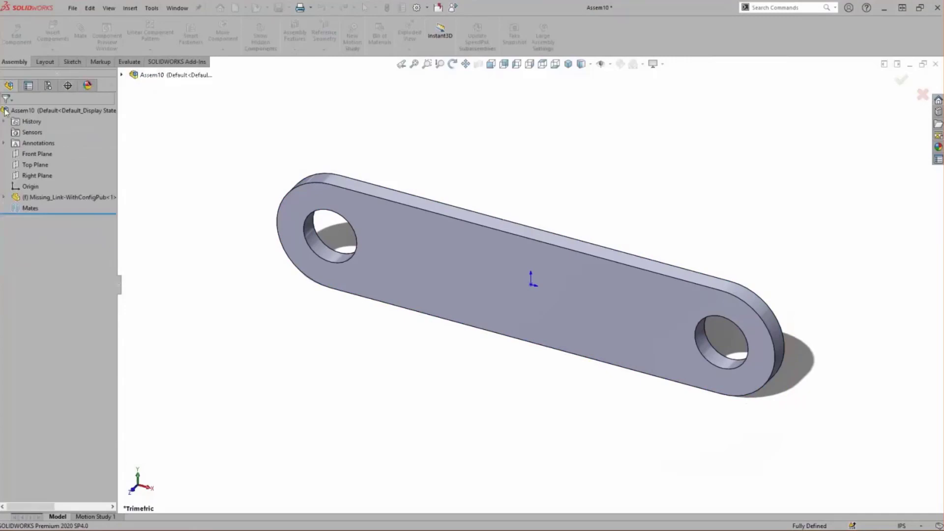
Look through the link component's full configuration list, pick 7 x 1.5 , 0.25 , HOLE and clear the selection
left_click(82, 198)
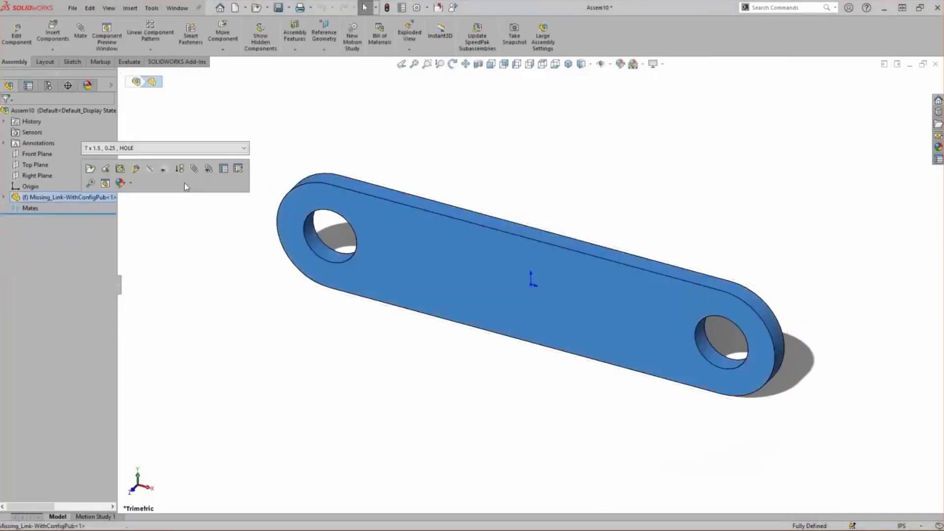
left_click(168, 147)
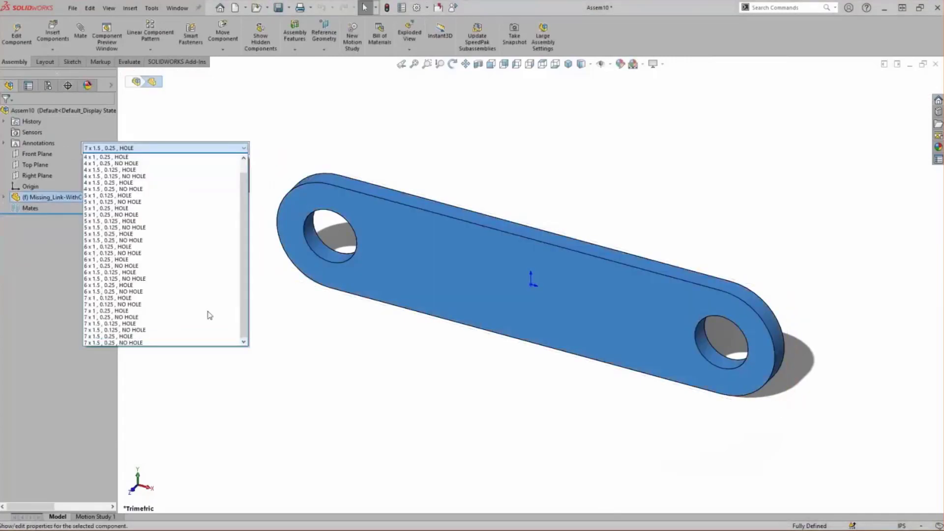
left_click(218, 337)
left_click(283, 343)
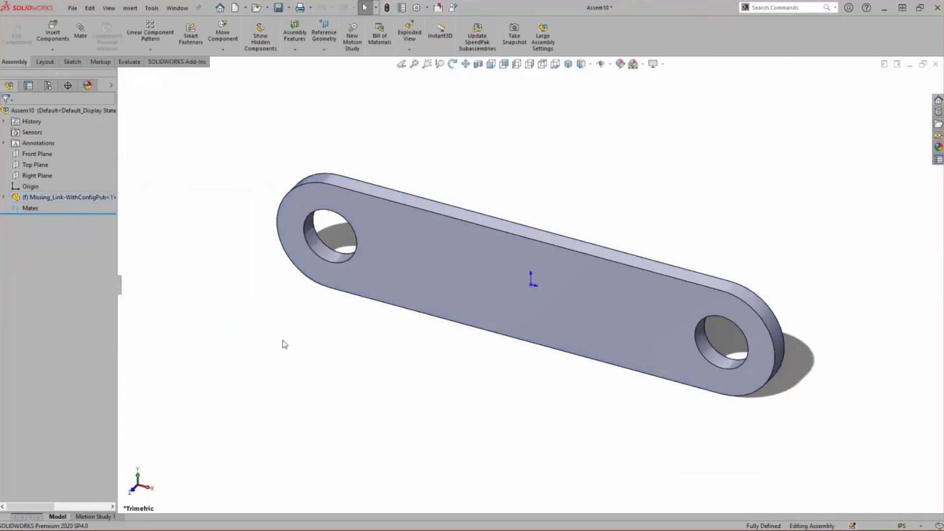